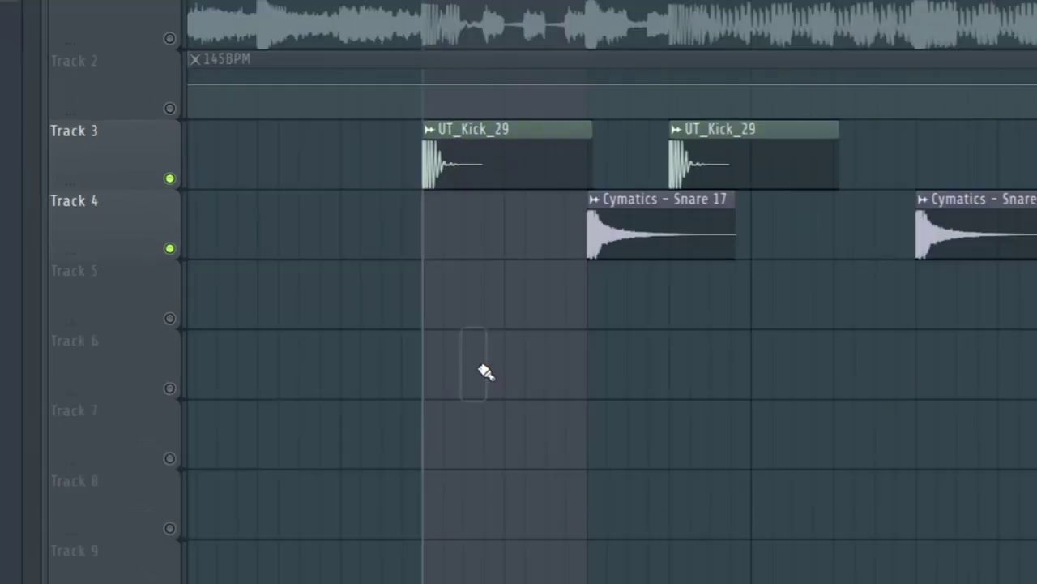
# Play the looped drum pattern range around bar 174 for each example.
pyautogui.press('space')
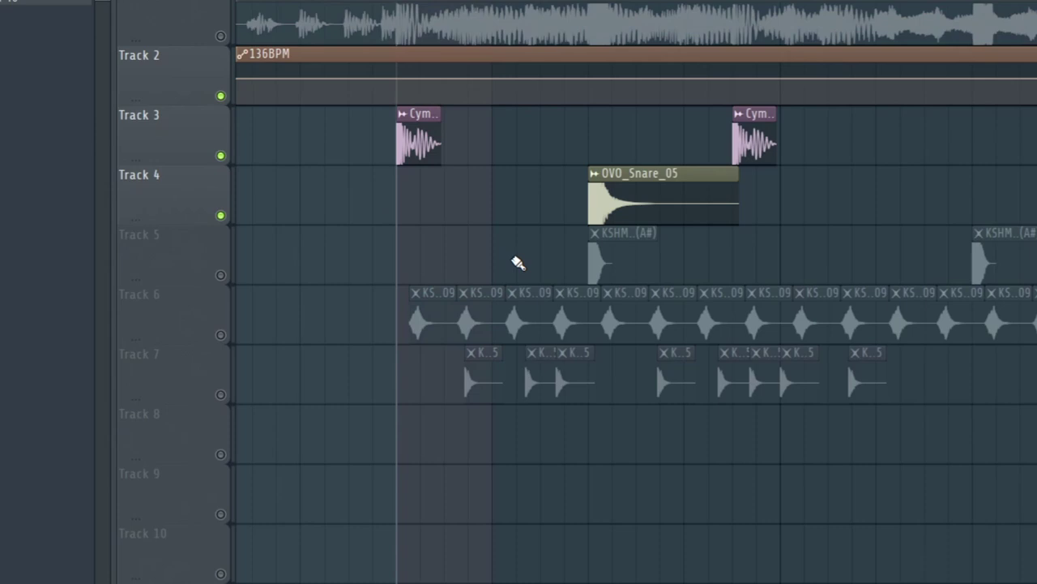
pyautogui.press('space')
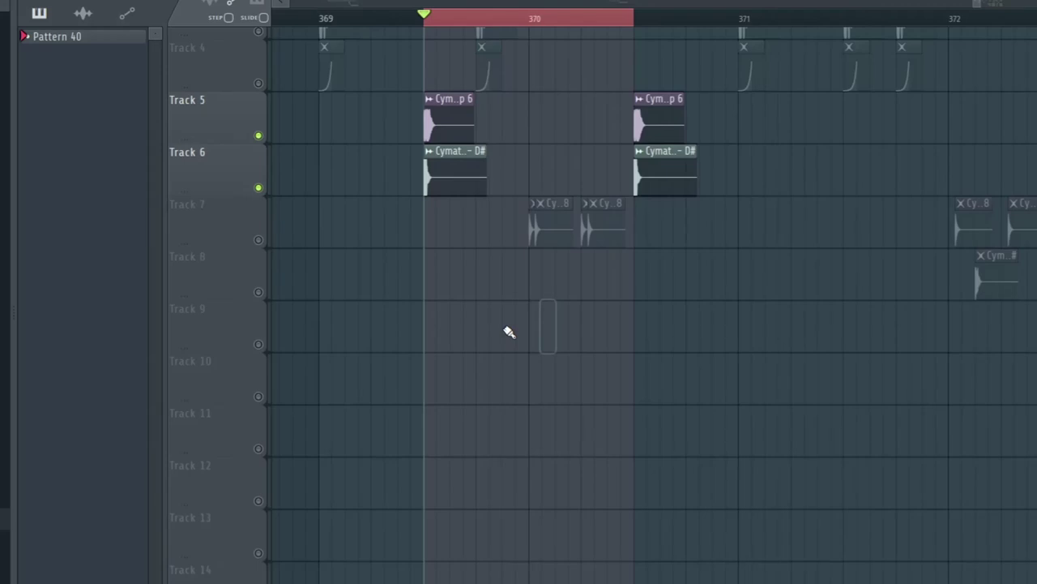
pyautogui.press('space')
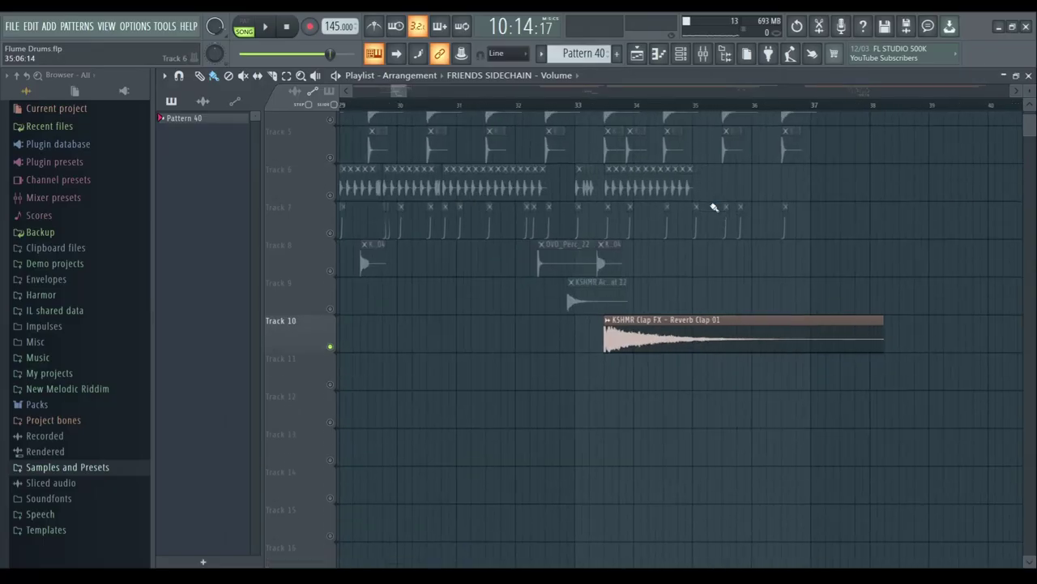
pyautogui.scroll(-1, 637, 181)
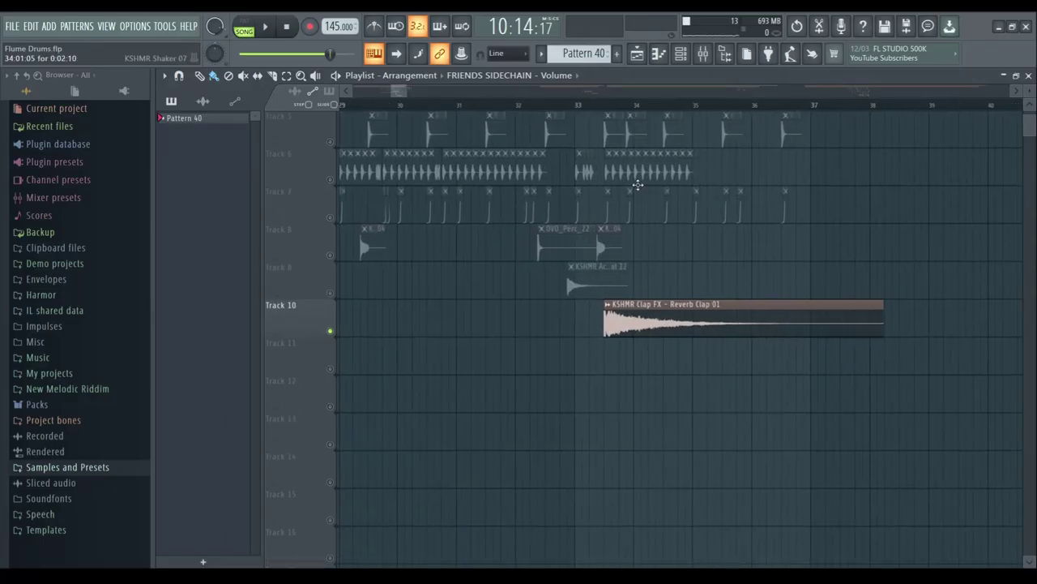
pyautogui.hscroll(1, 638, 185)
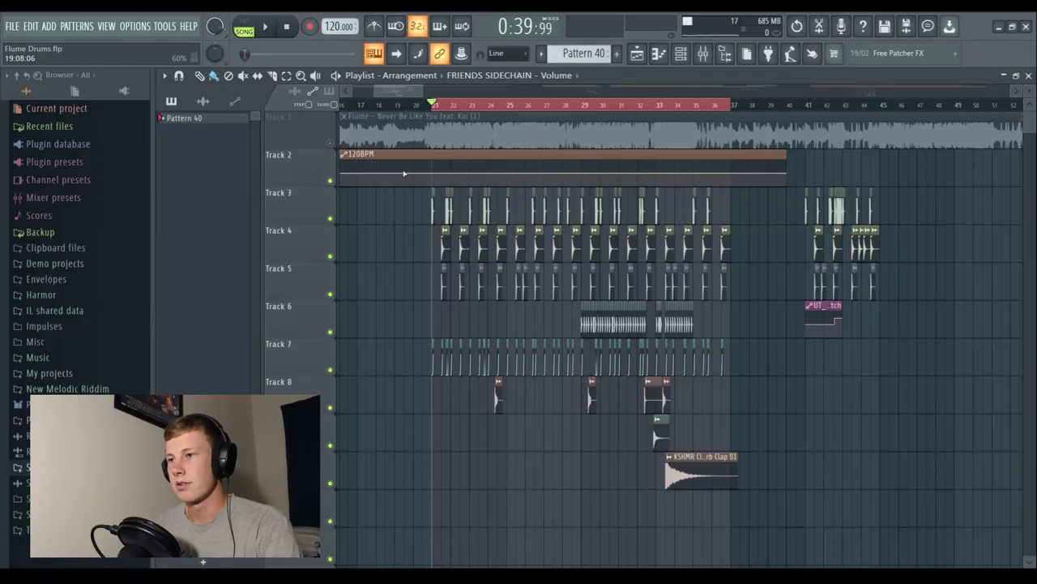
# Zoom and pan the Never Be Like You timeline around bar 21.
pyautogui.scroll(4, 429, 103)
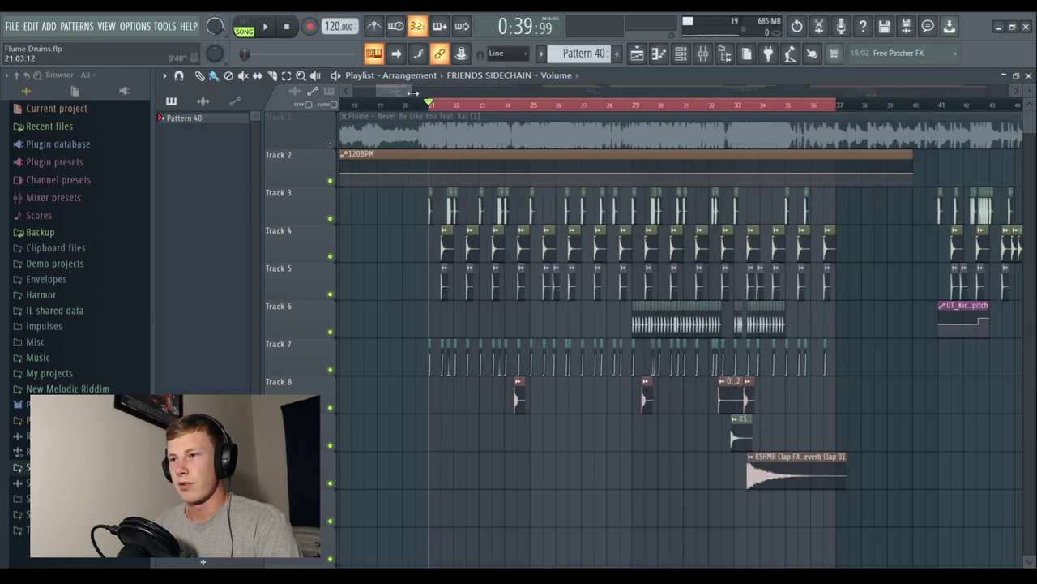
pyautogui.moveTo(414, 93)
pyautogui.mouseDown()
pyautogui.moveTo(374, 92)
pyautogui.moveTo(402, 92)
pyautogui.mouseUp()
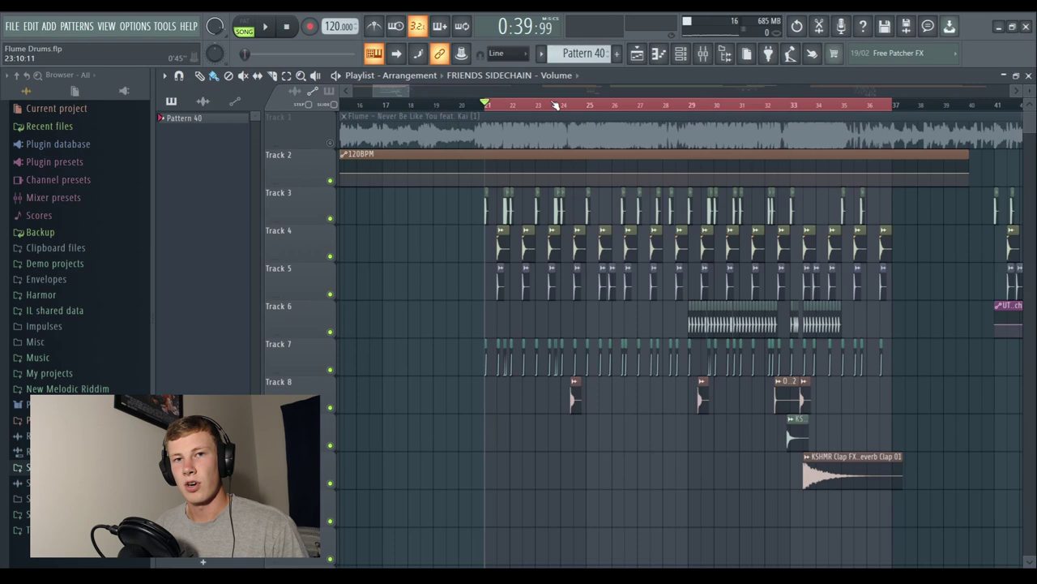
pyautogui.scroll(4, 556, 105)
pyautogui.scroll(-2, 411, 112)
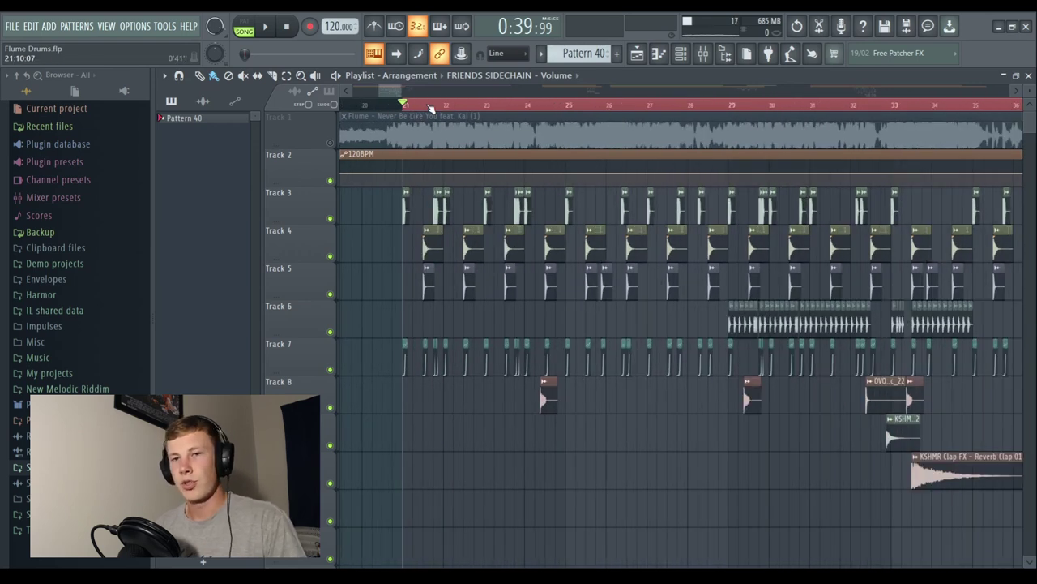
pyautogui.scroll(2, 430, 108)
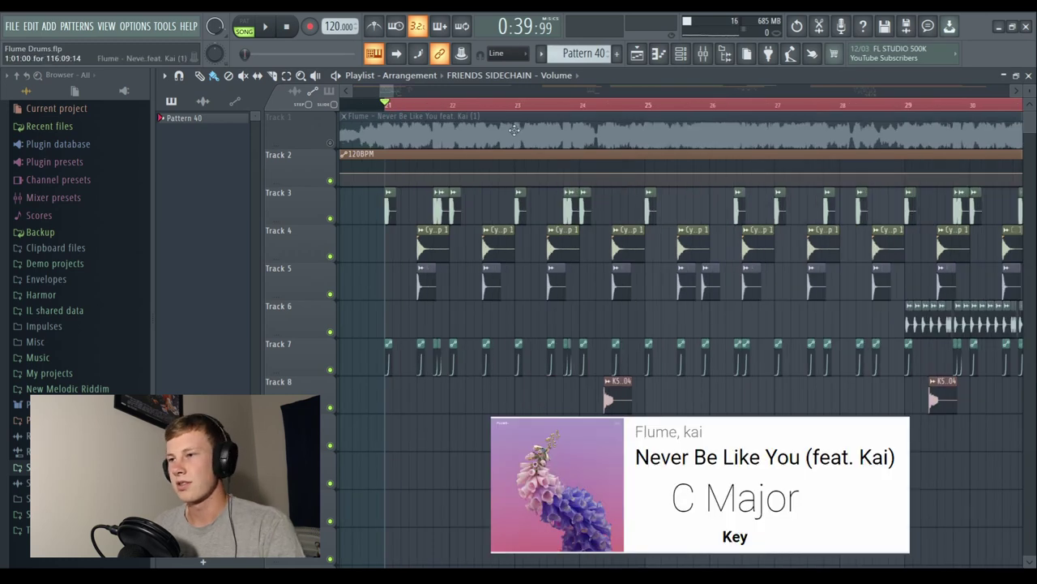
pyautogui.scroll(1, 543, 109)
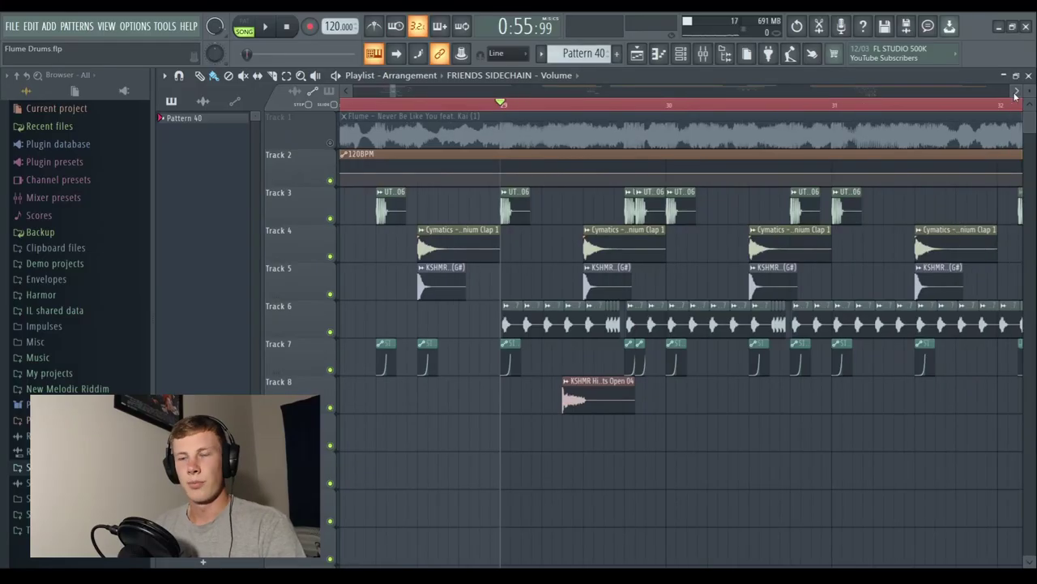
pyautogui.click(1015, 96)
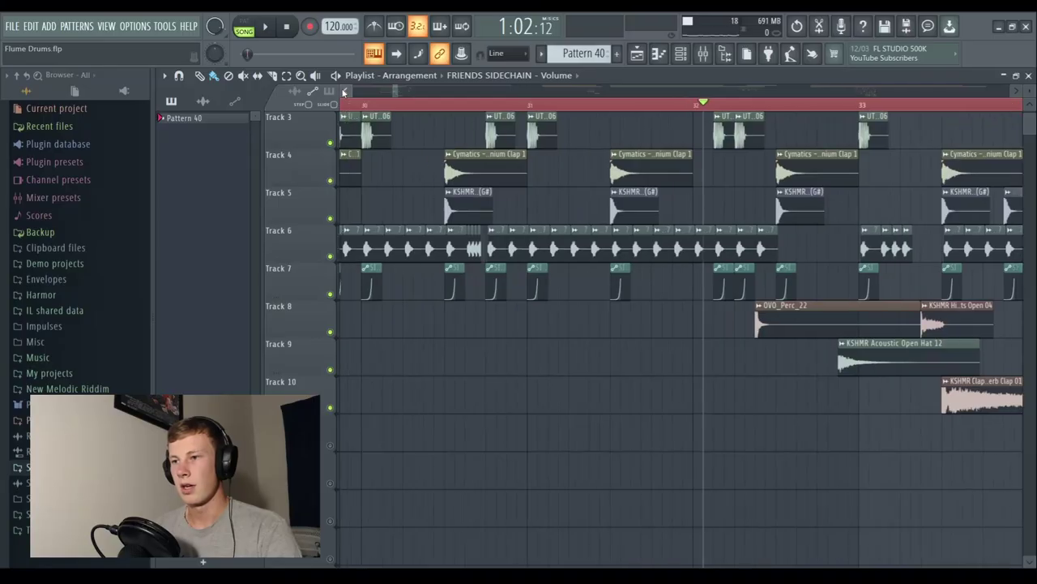
# Zoom the playlist, scroll down to Track 10's Reverb Clap, and play bars 31–35.
pyautogui.hscroll(3, 519, 119)
pyautogui.scroll(8, 493, 111)
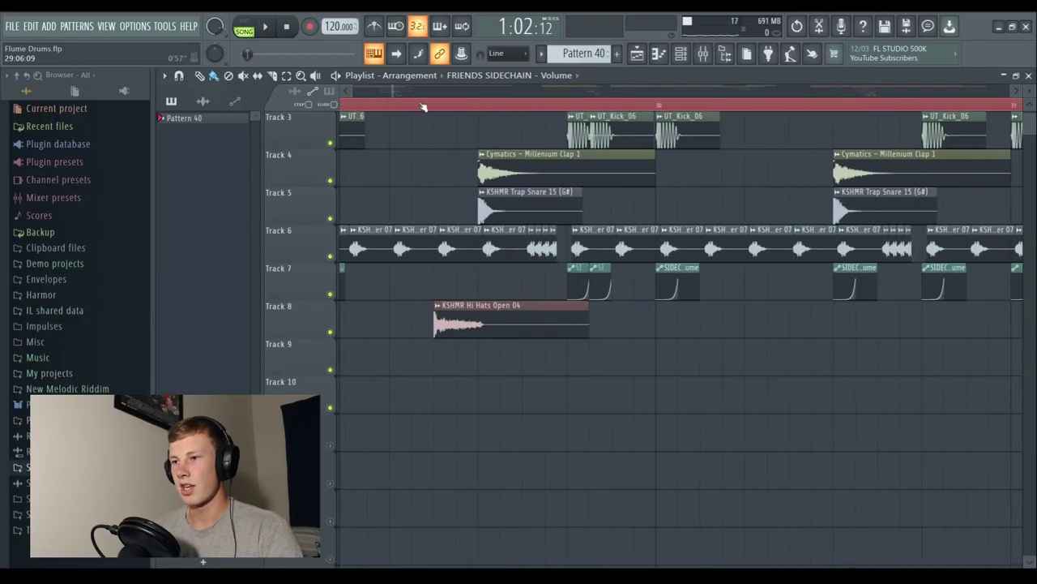
pyautogui.scroll(3, 474, 109)
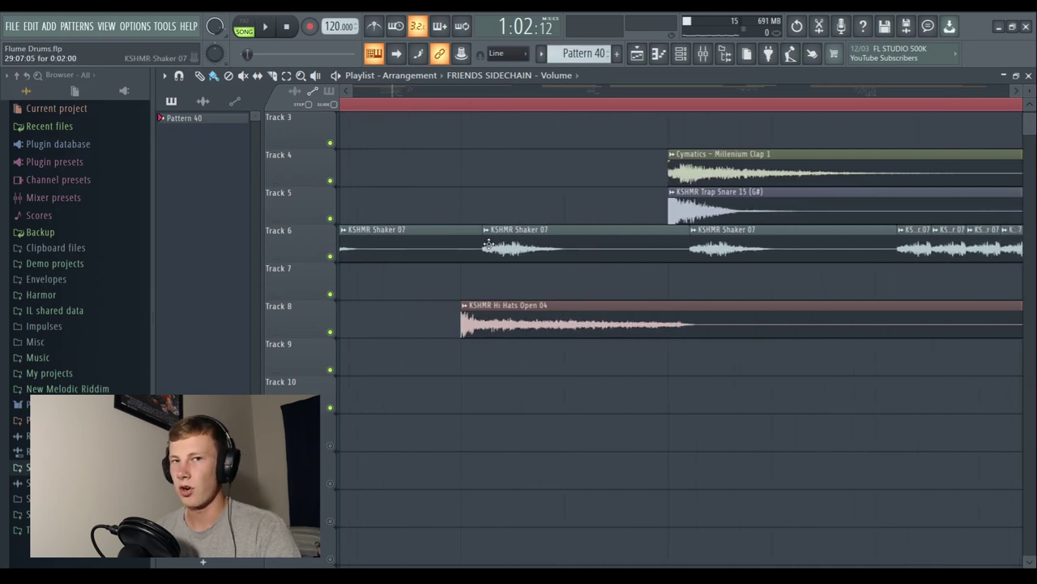
pyautogui.scroll(-4, 468, 111)
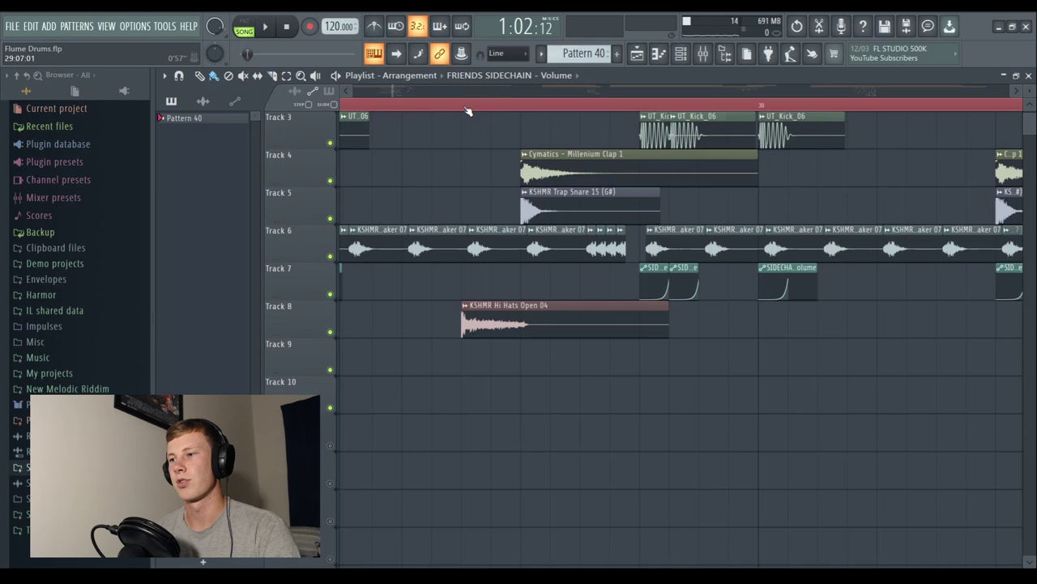
pyautogui.scroll(-2, 468, 111)
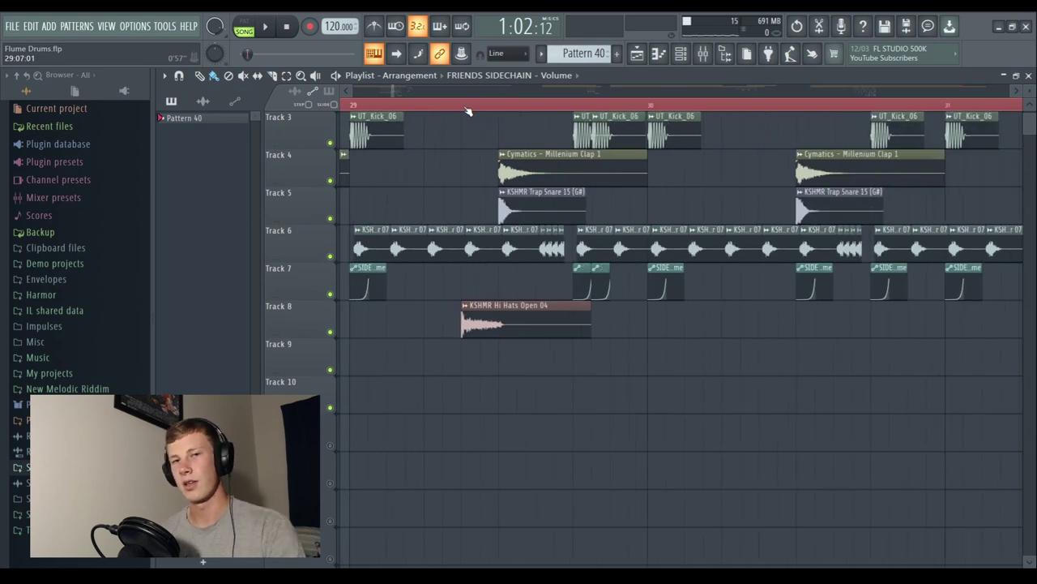
pyautogui.scroll(-2, 467, 111)
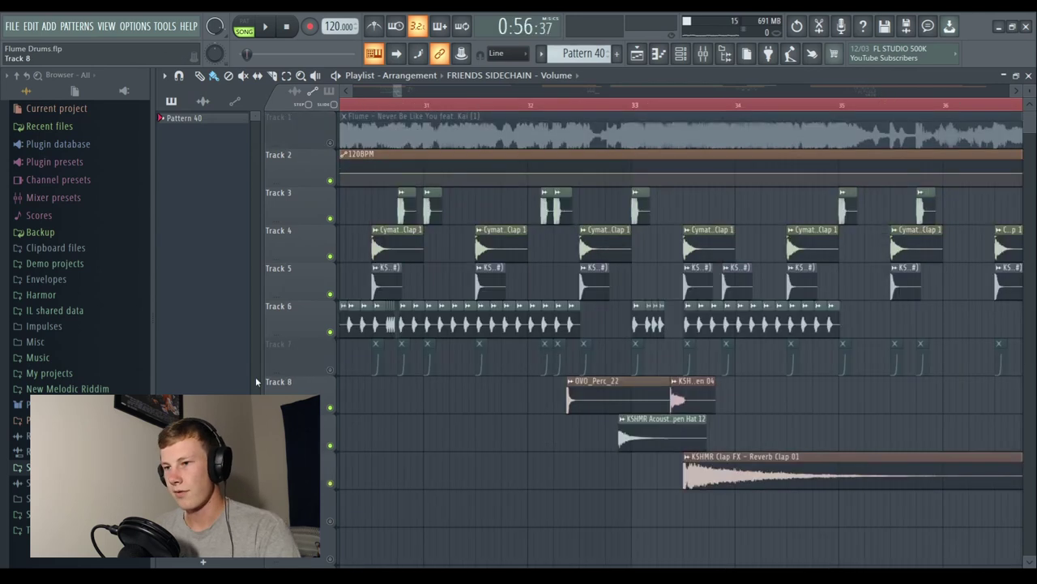
pyautogui.scroll(-2, 835, 353)
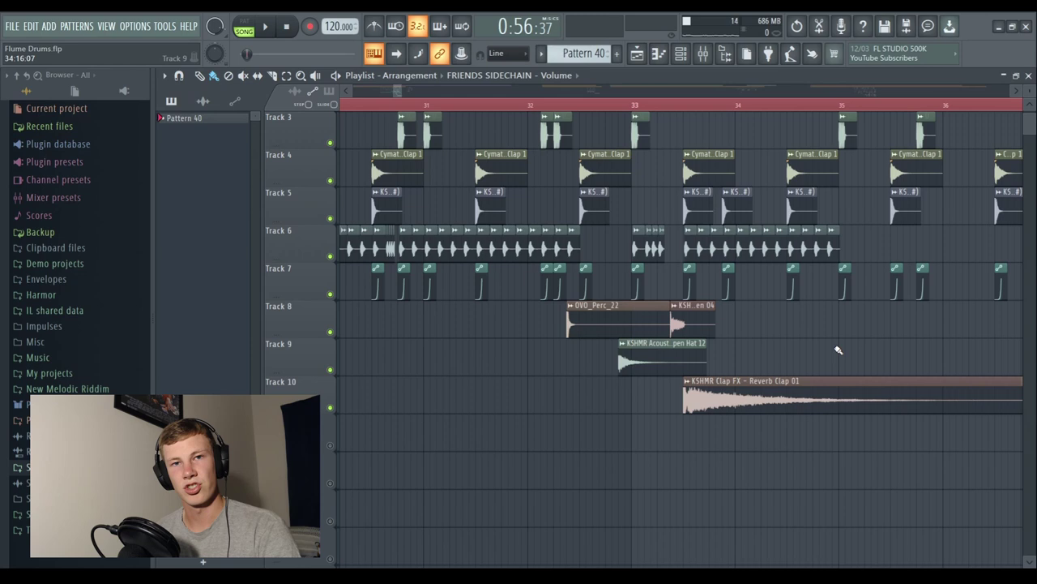
pyautogui.press('space')
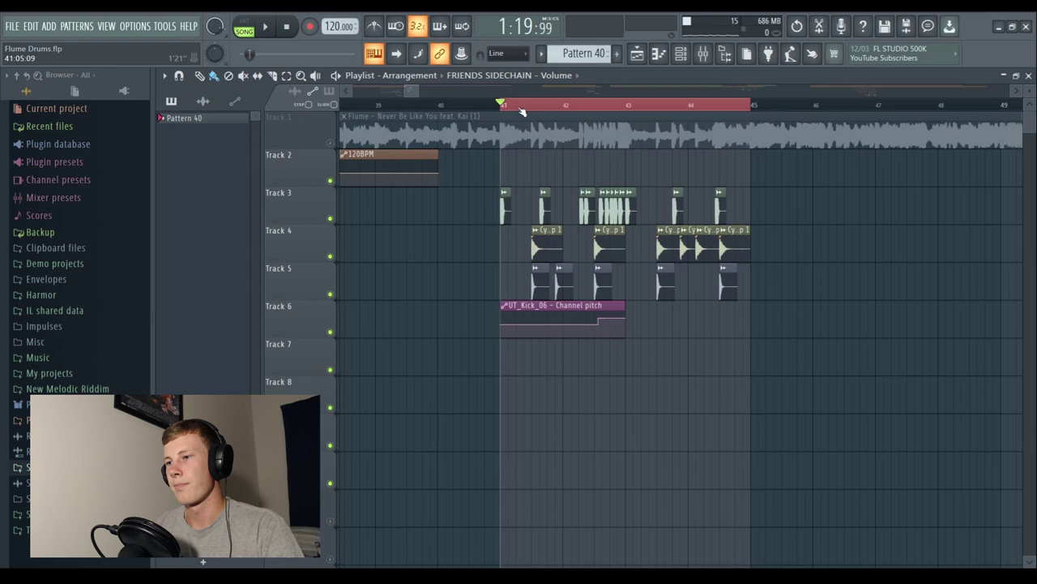
# Stop playback and zoom the playlist around the bar 42 fill.
pyautogui.scroll(2, 522, 111)
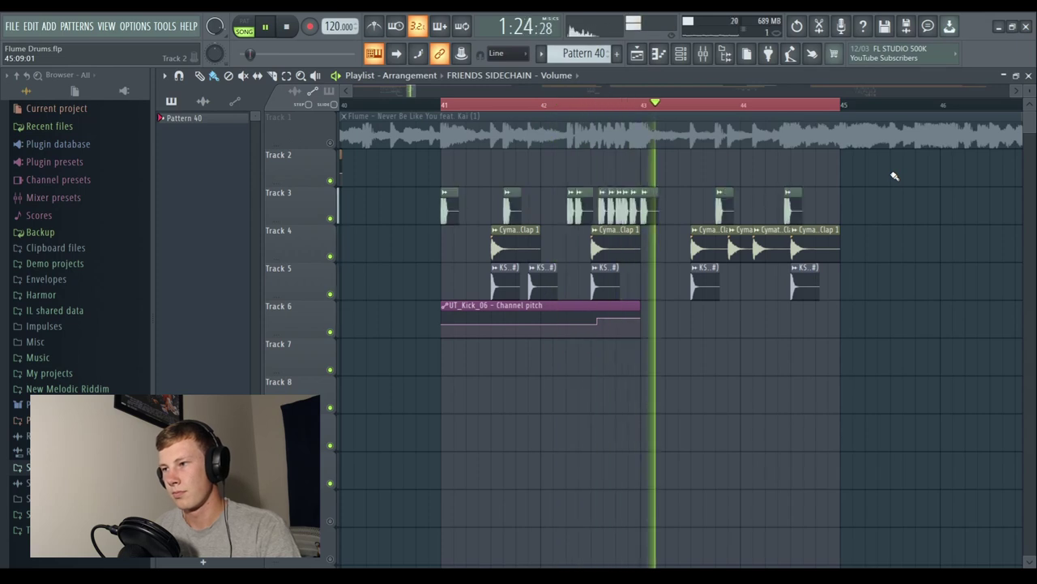
pyautogui.press('space')
pyautogui.scroll(3, 505, 108)
pyautogui.scroll(4, 555, 110)
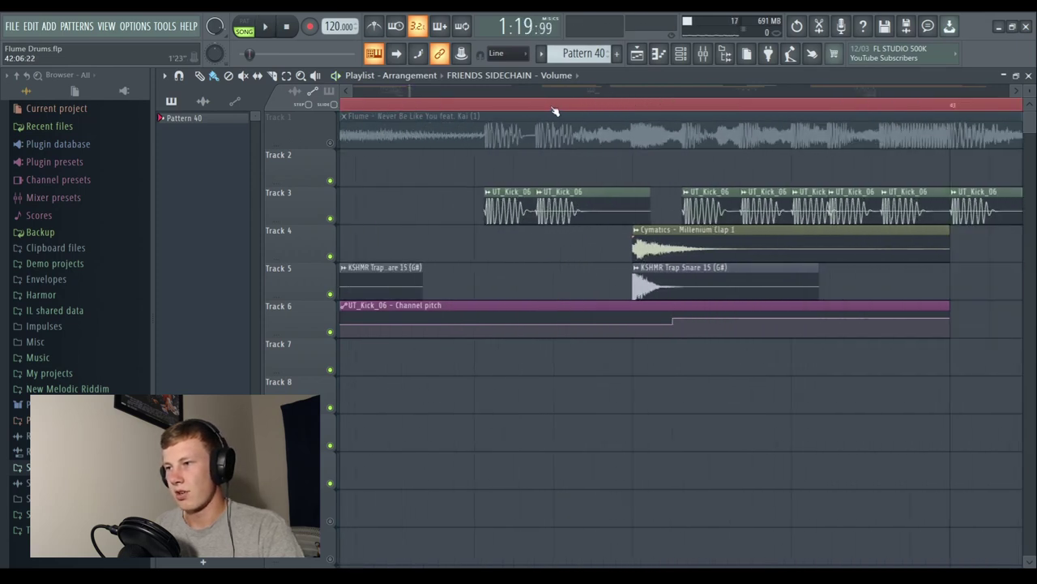
pyautogui.scroll(-4, 450, 107)
# Play the sparser drum fill around bar 42 with its UT_Kick_06 pitch automation.
pyautogui.scroll(4, 347, 104)
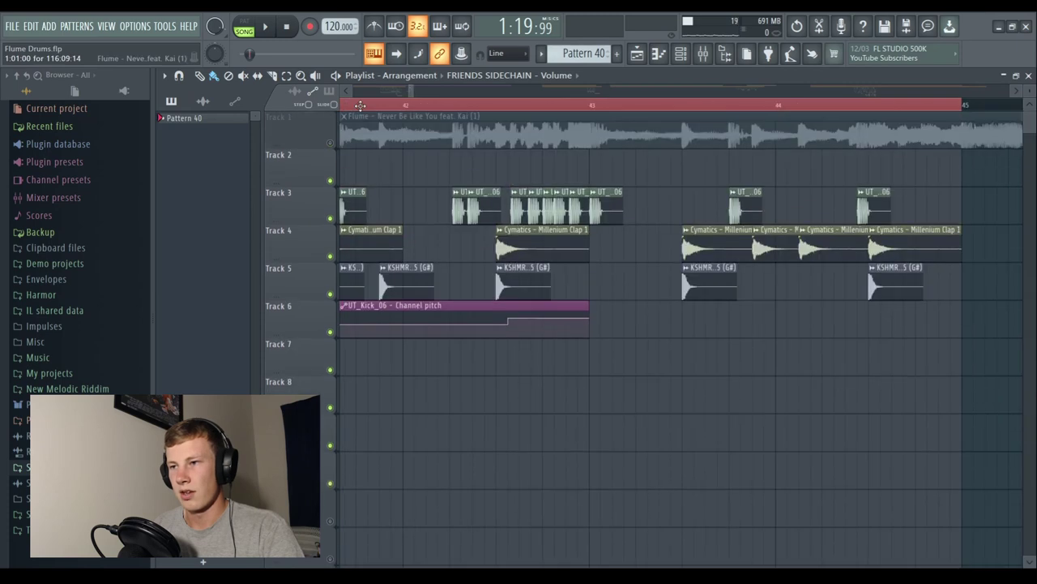
pyautogui.hscroll(-2, 373, 105)
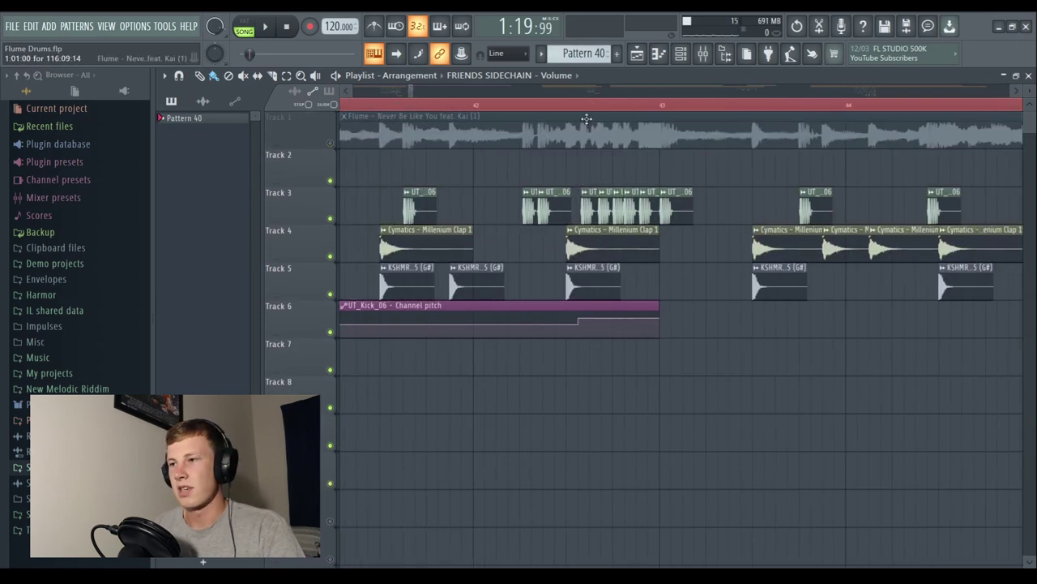
pyautogui.scroll(3, 581, 112)
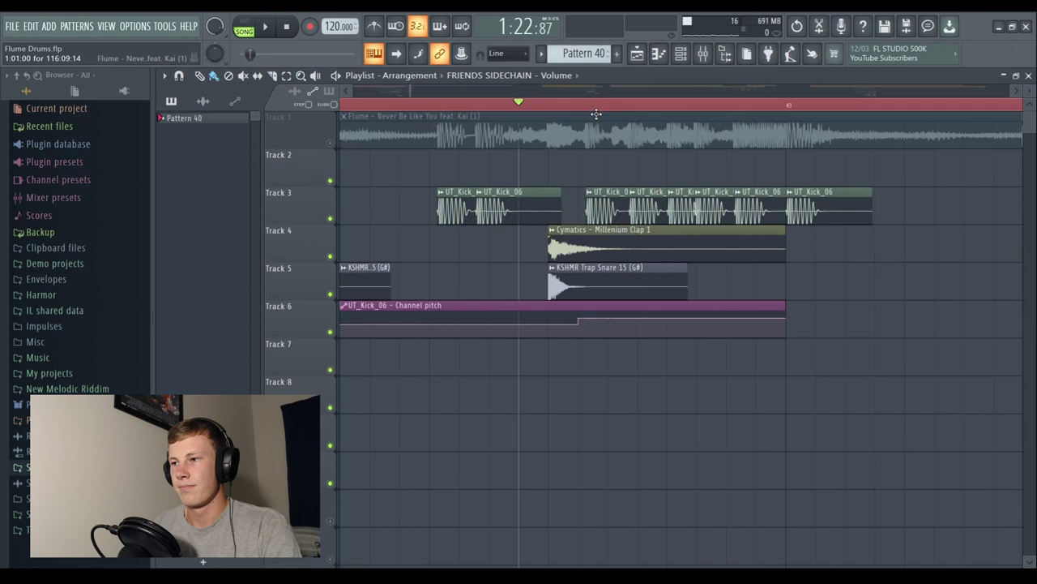
pyautogui.press('space')
pyautogui.press('space')
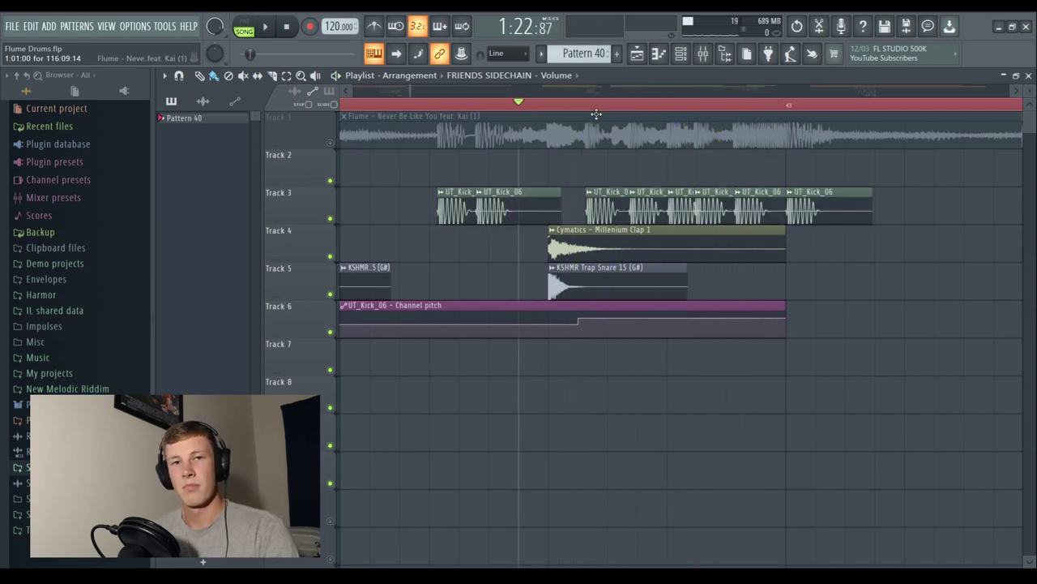
pyautogui.scroll(-3, 596, 114)
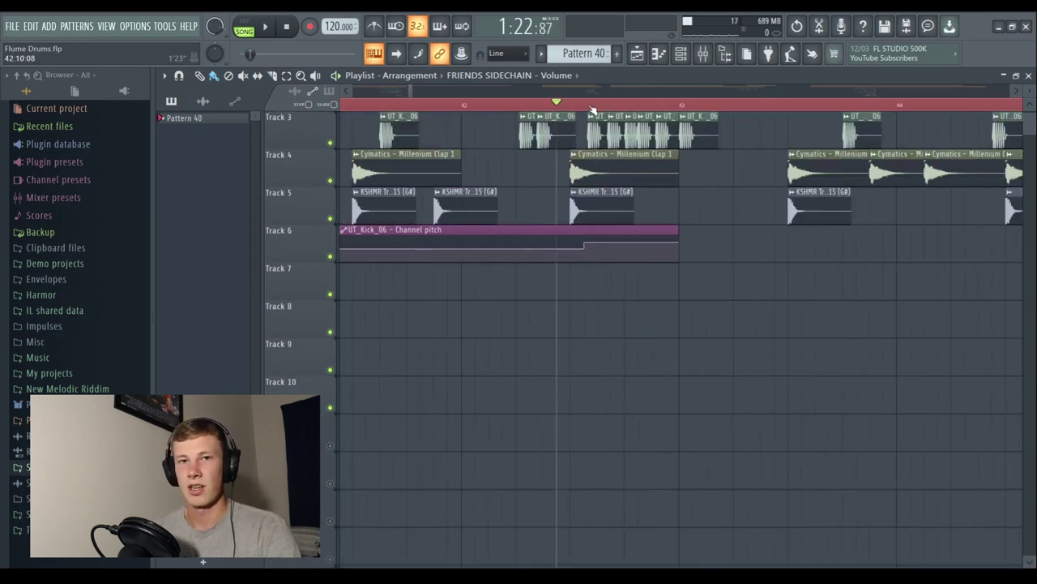
pyautogui.scroll(1, 743, 221)
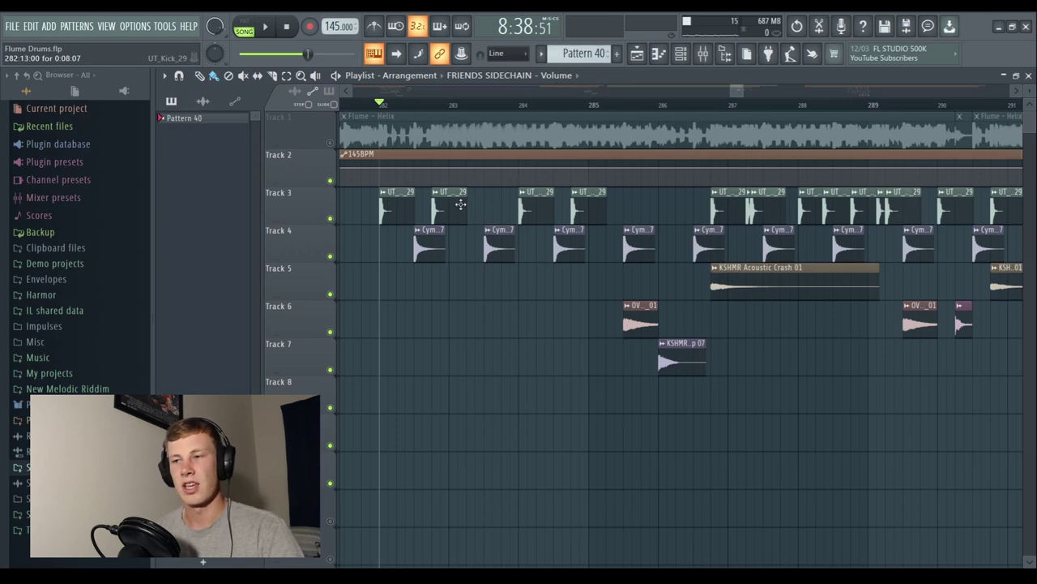
# Zoom out over the Helix arrangement on Tracks 3–7 and set playback near bar 286.
pyautogui.scroll(3, 385, 118)
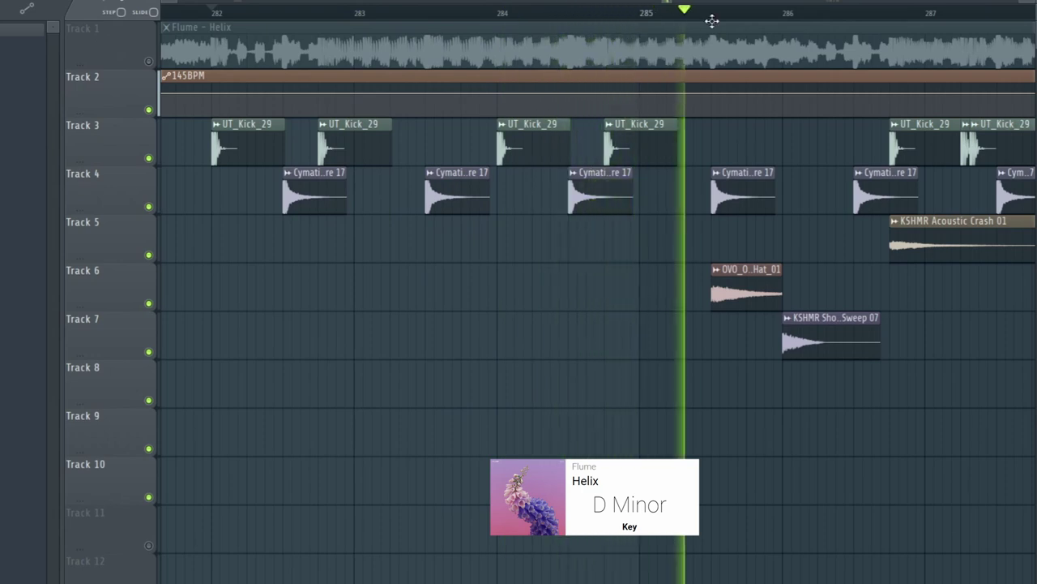
pyautogui.scroll(-3, 718, 21)
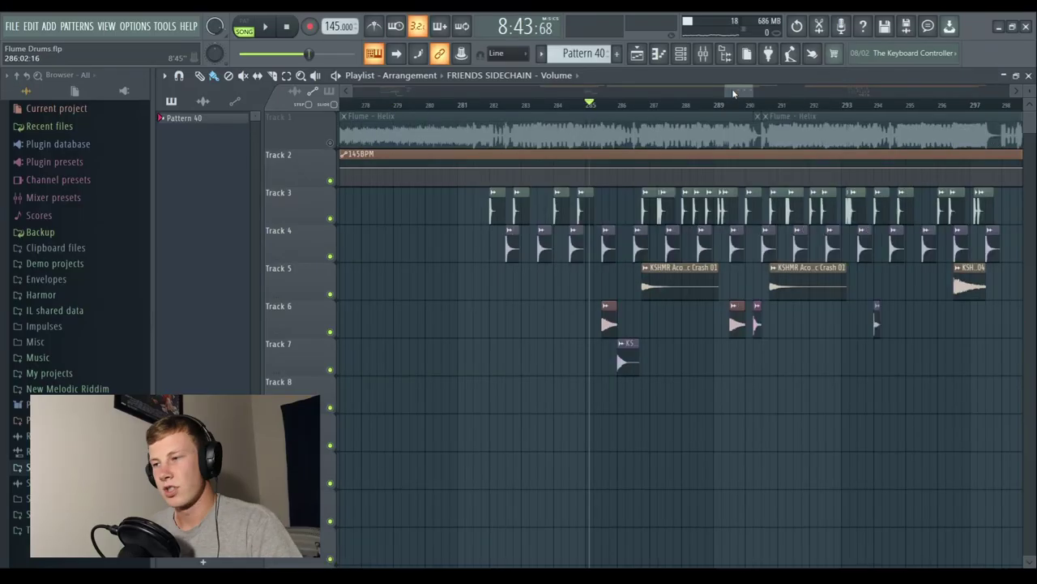
pyautogui.scroll(6, 733, 93)
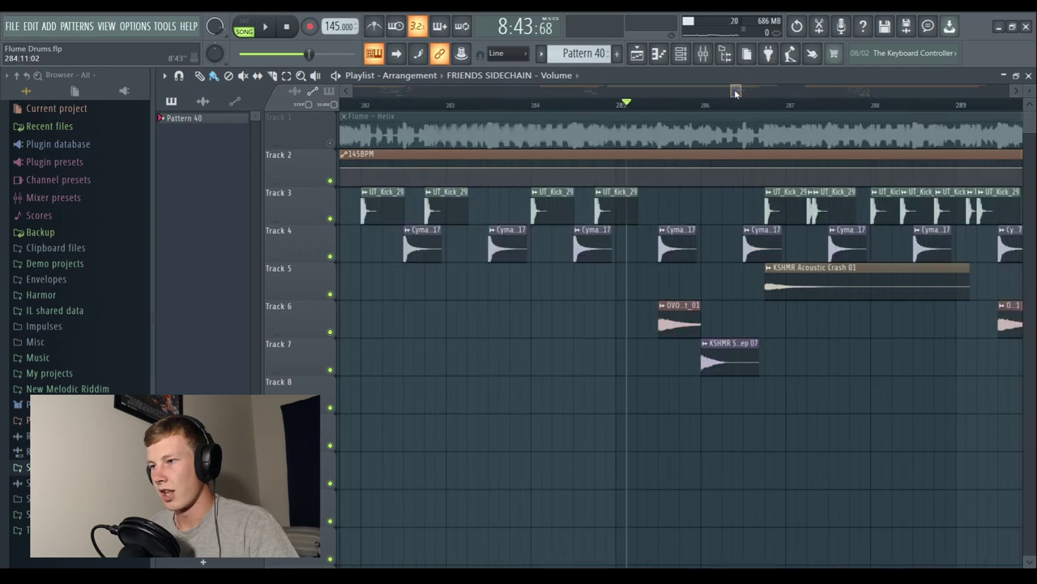
pyautogui.scroll(2, 743, 108)
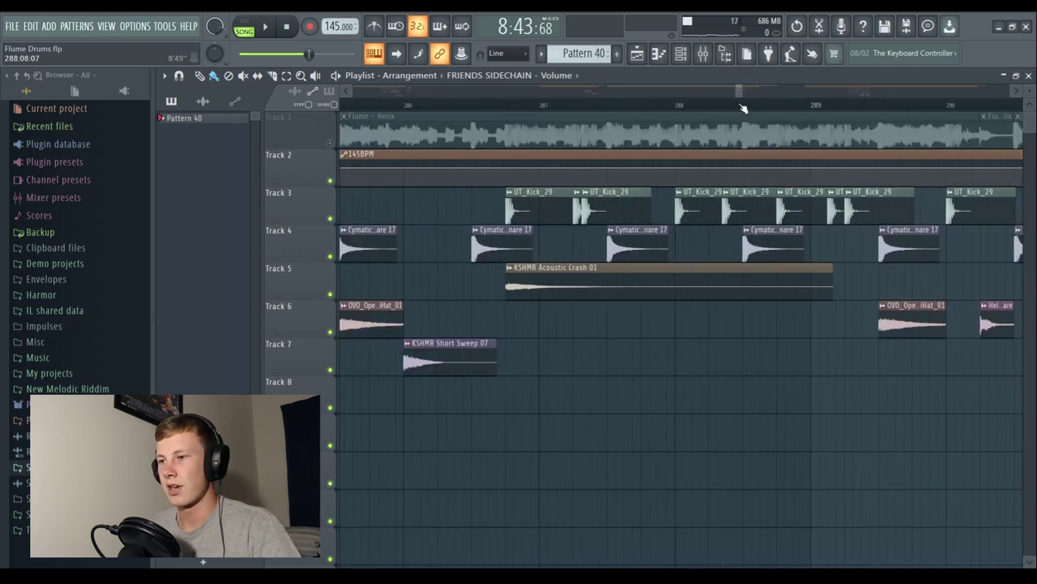
pyautogui.click(571, 105)
pyautogui.scroll(2, 571, 107)
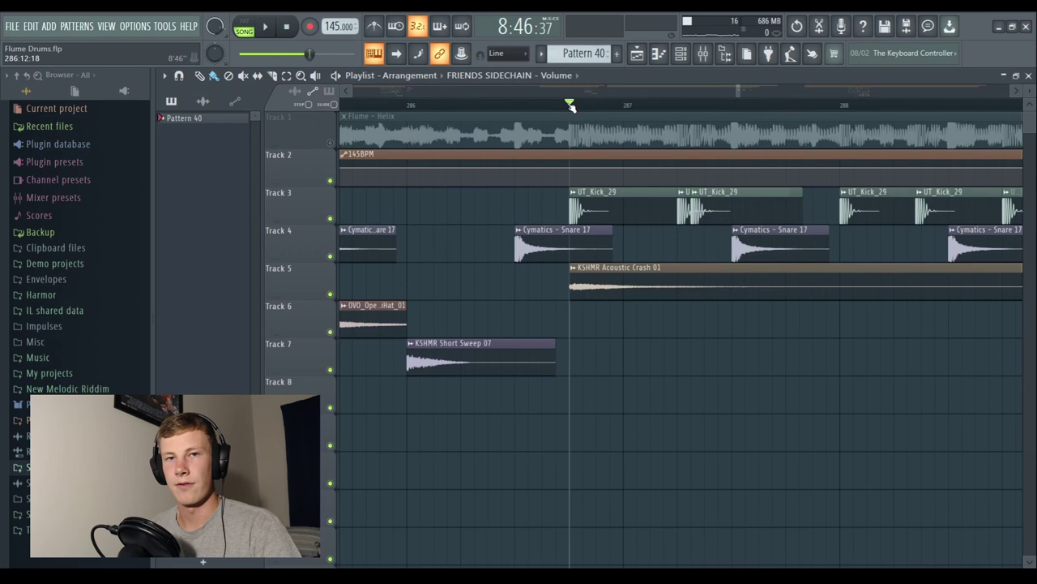
pyautogui.click(408, 106)
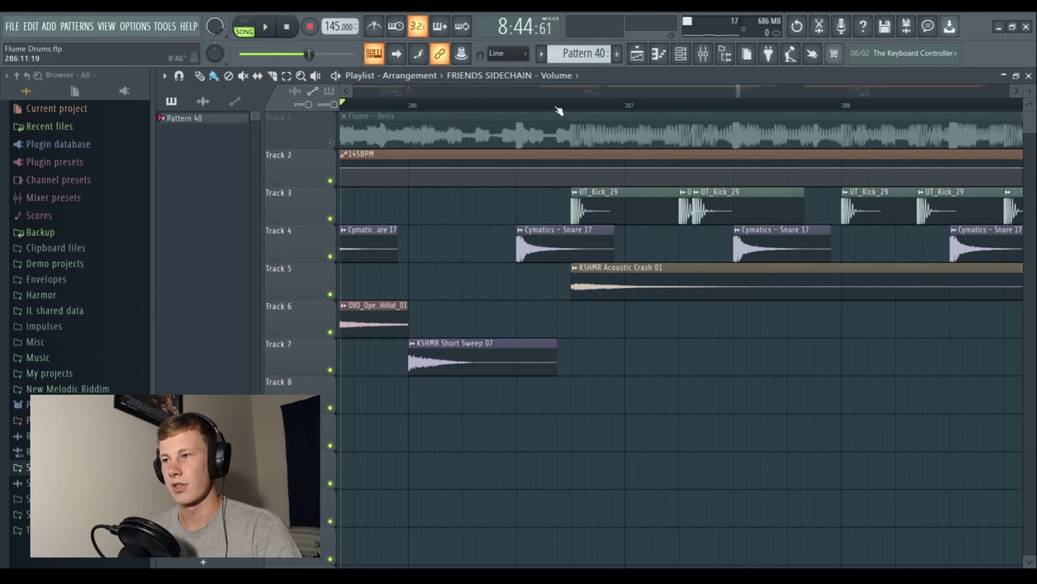
pyautogui.scroll(-4, 559, 110)
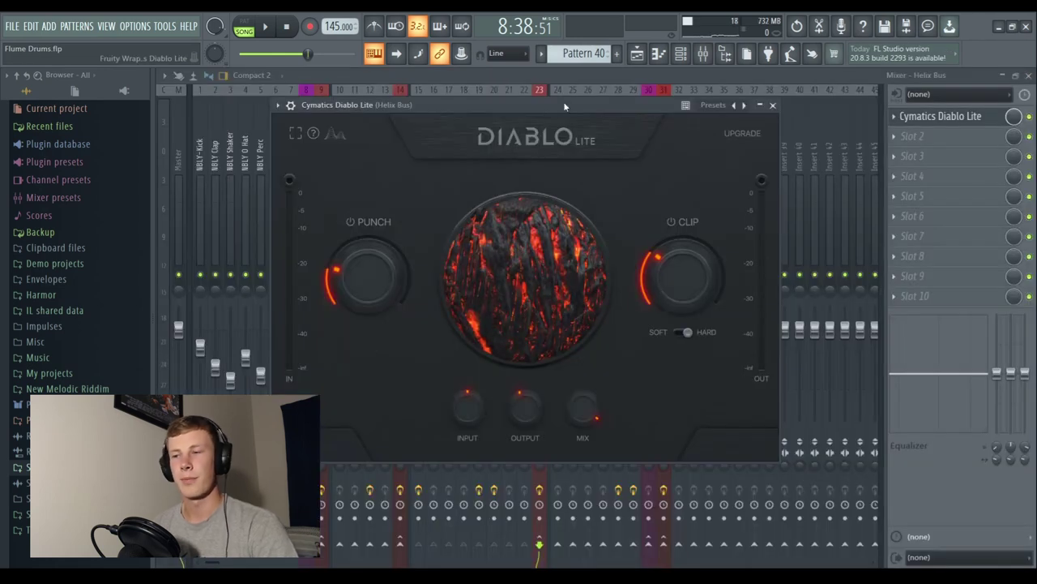
# Reposition the Diablo Lite window and set its Punch amount to 22 %.
pyautogui.moveTo(565, 106); pyautogui.dragTo(567, 104)
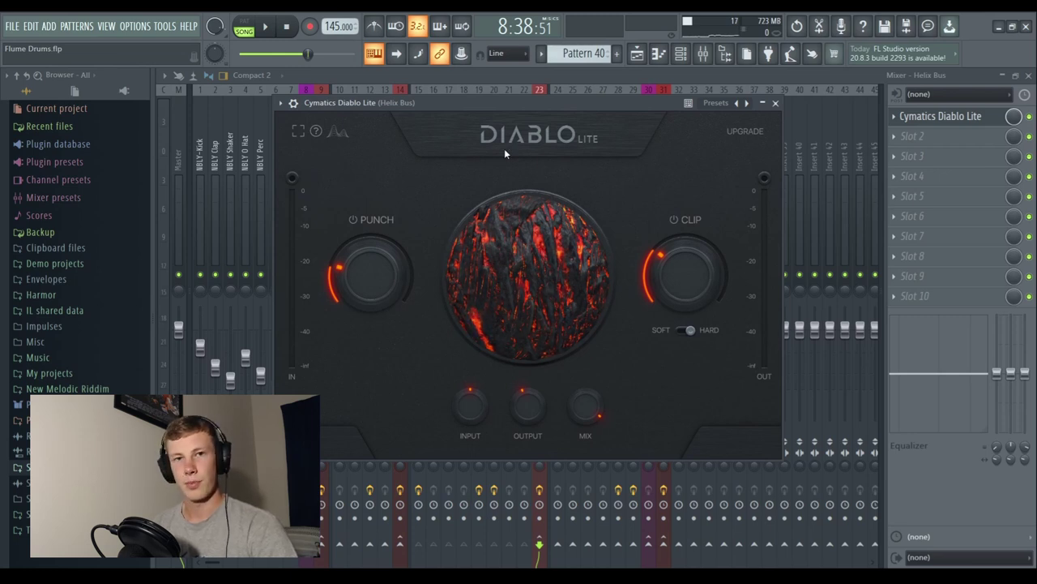
pyautogui.moveTo(455, 101); pyautogui.dragTo(453, 98)
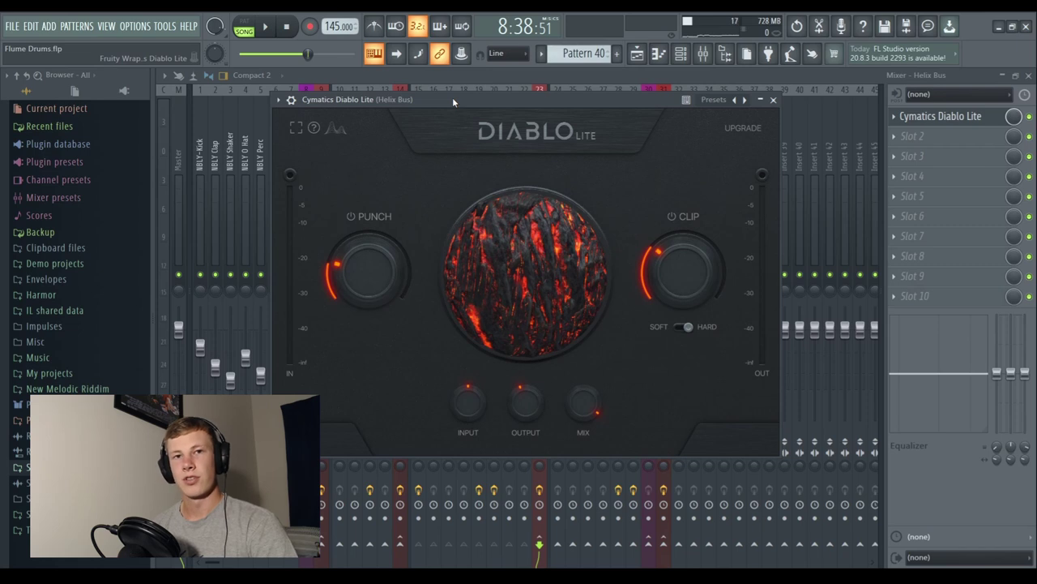
pyautogui.moveTo(452, 98); pyautogui.dragTo(455, 92)
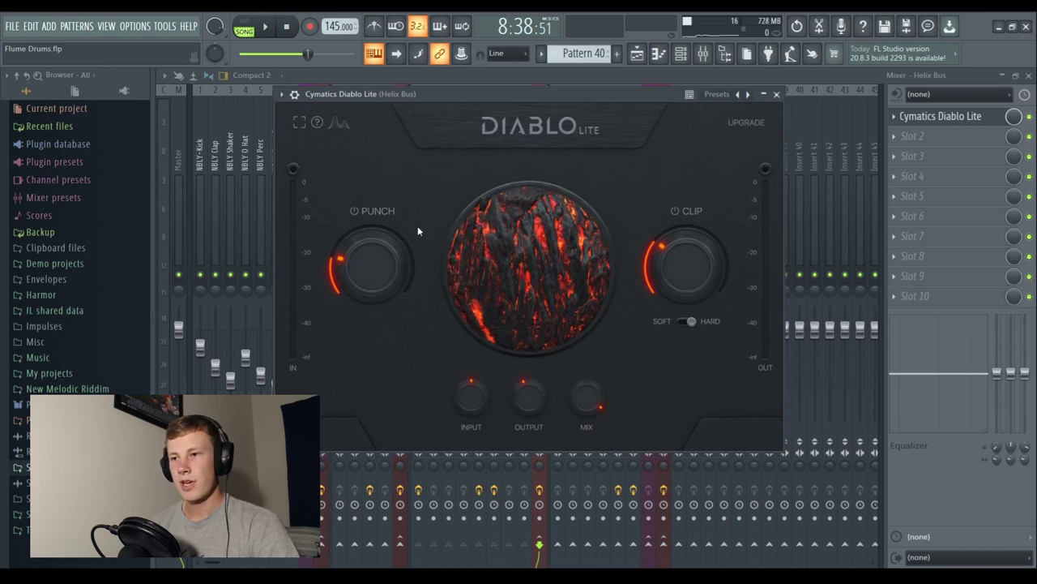
pyautogui.moveTo(359, 266)
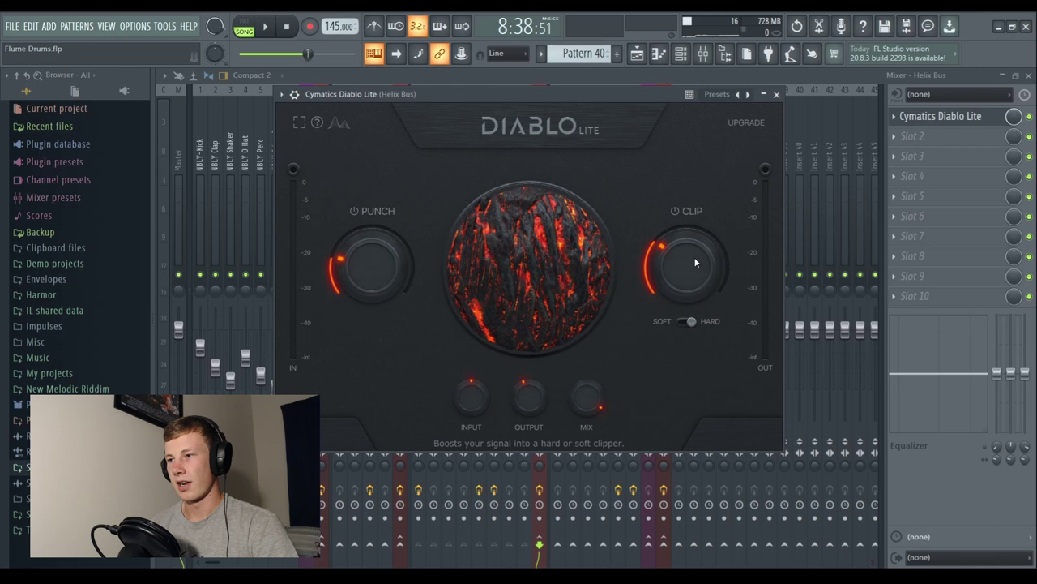
pyautogui.moveTo(361, 261); pyautogui.dragTo(361, 259)
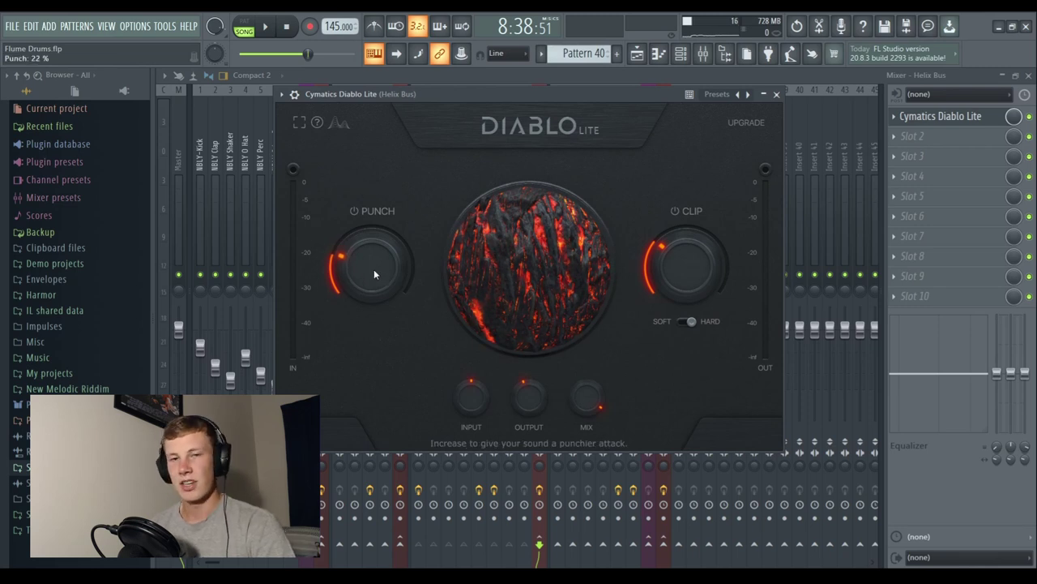
pyautogui.moveTo(376, 246); pyautogui.dragTo(376, 245)
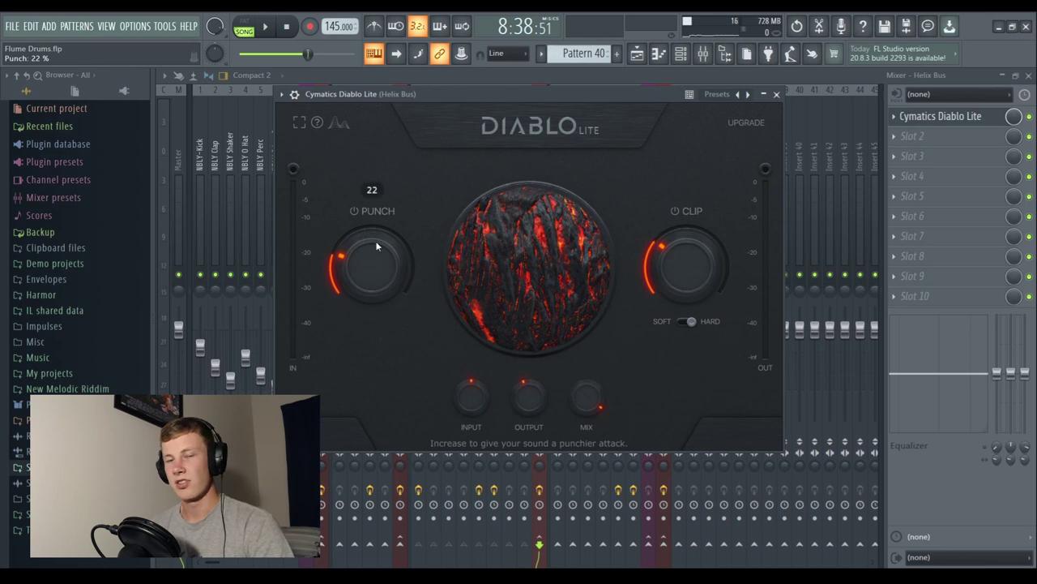
# Nudge the Diablo Lite window slightly down and to the right.
pyautogui.moveTo(679, 253)
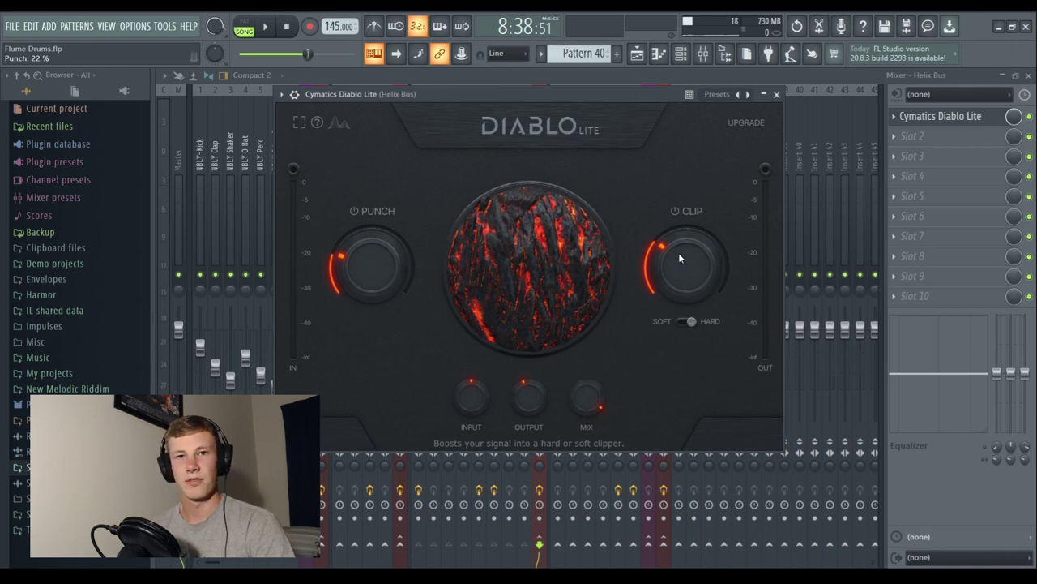
pyautogui.moveTo(619, 97); pyautogui.dragTo(619, 103)
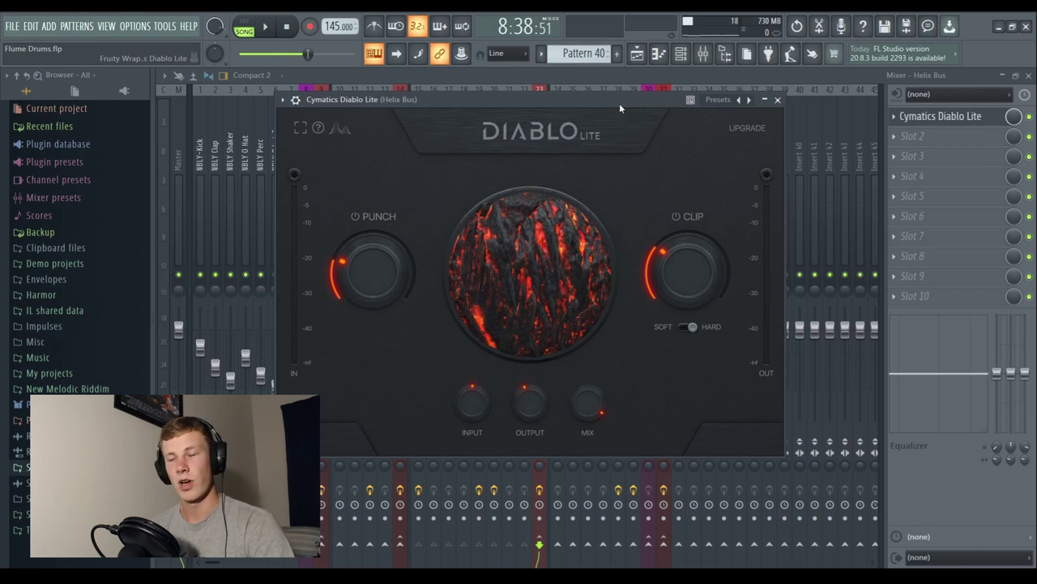
pyautogui.moveTo(620, 103); pyautogui.dragTo(626, 100)
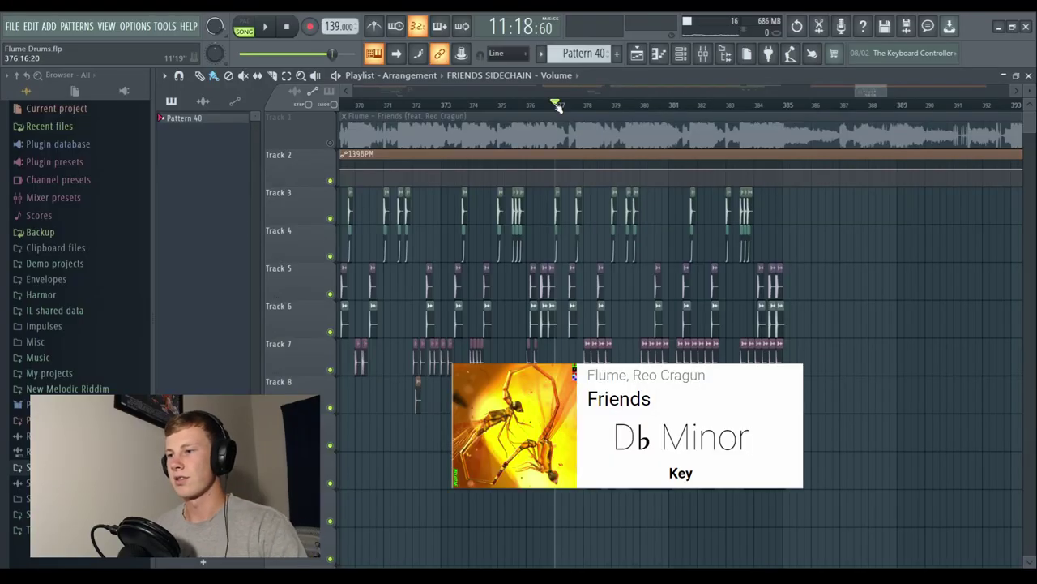
# Zoom into the Friends section, start playback at bar 378, then stop the preview.
pyautogui.scroll(2, 556, 106)
pyautogui.scroll(-1, 556, 106)
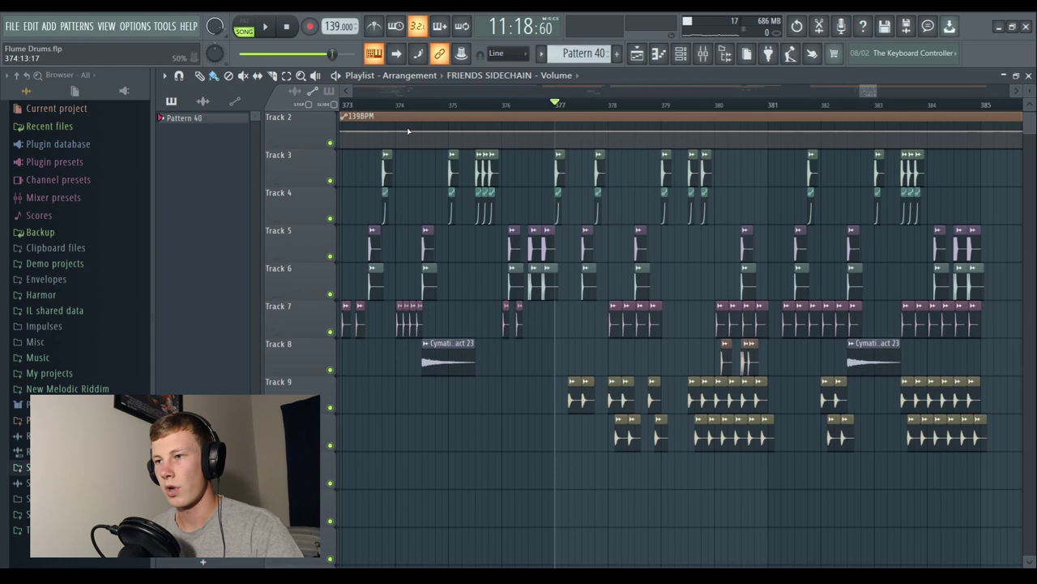
pyautogui.scroll(3, 867, 92)
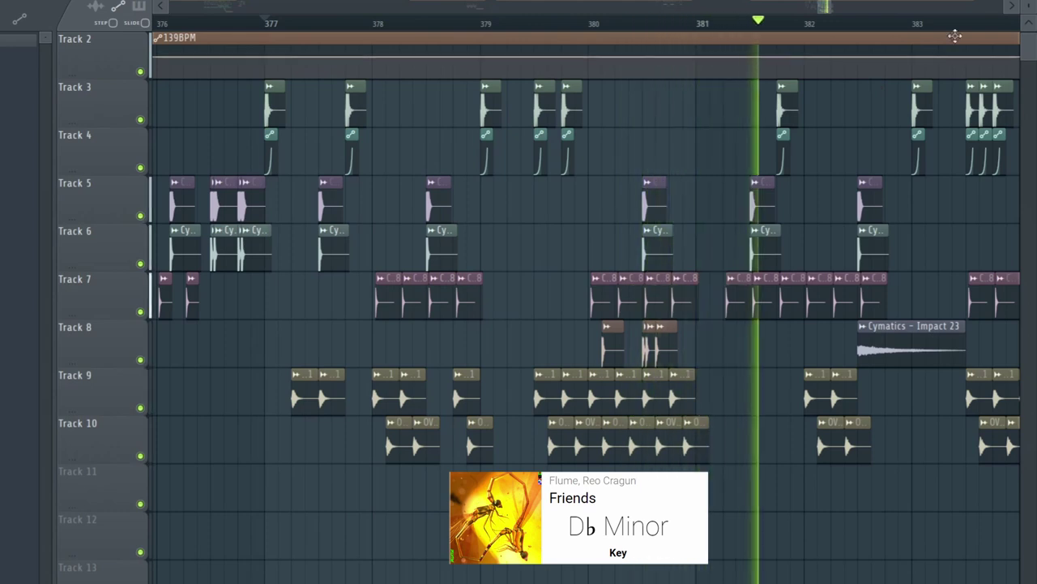
pyautogui.click(1010, 8)
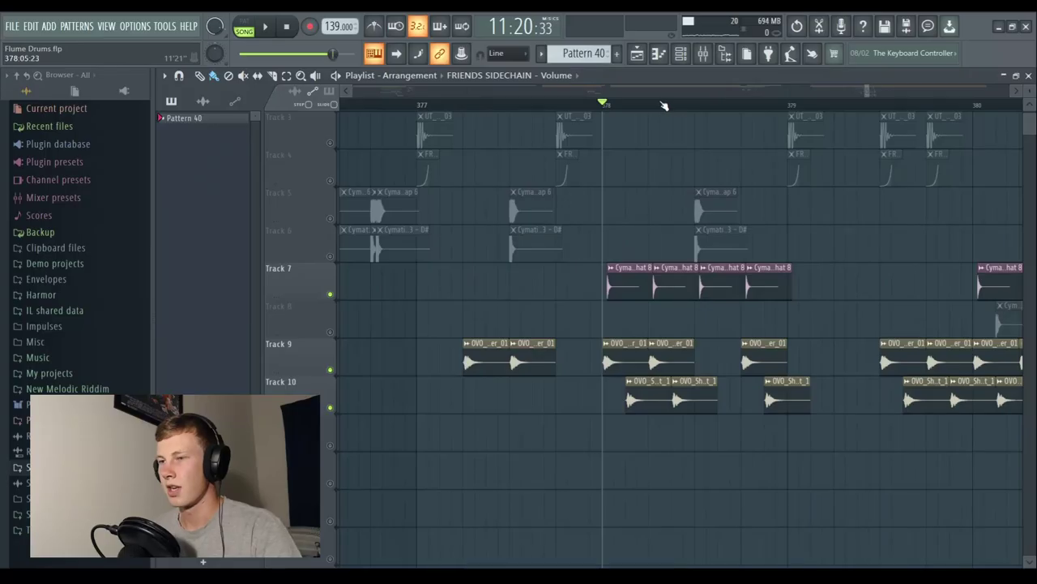
pyautogui.scroll(6, 663, 105)
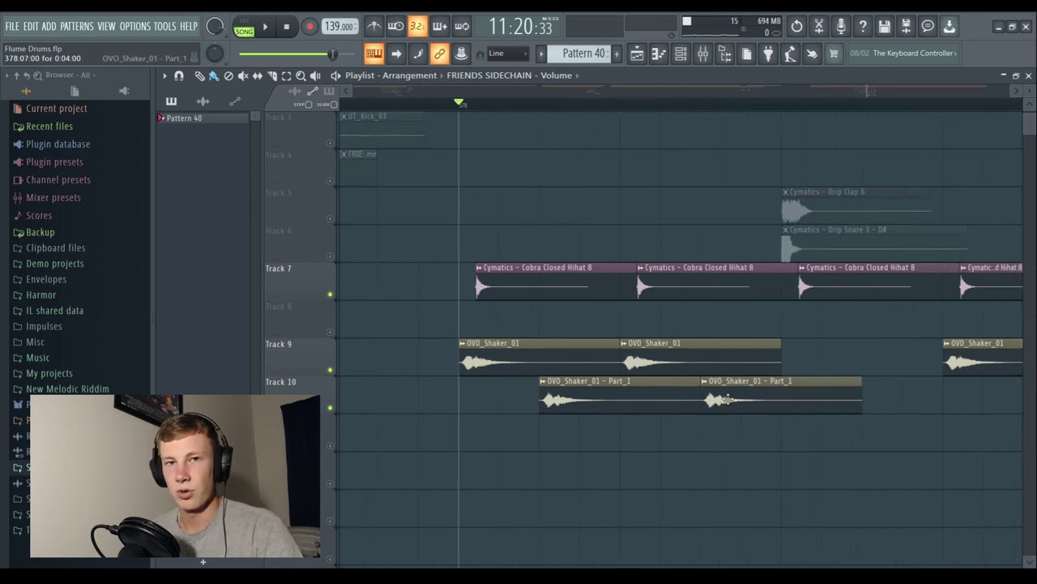
pyautogui.scroll(1, 474, 112)
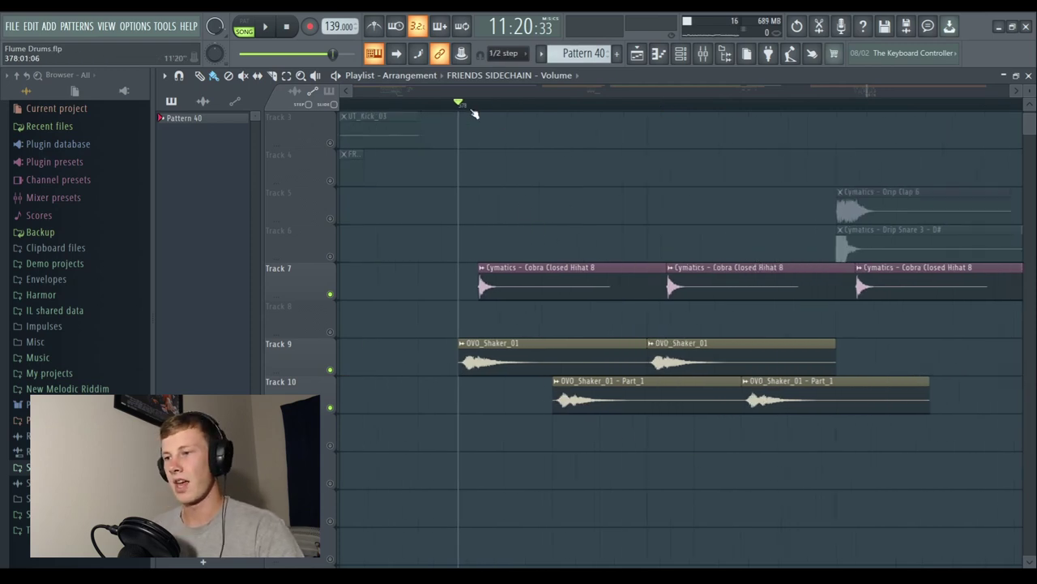
pyautogui.moveTo(458, 107)
pyautogui.mouseDown()
pyautogui.moveTo(488, 105)
pyautogui.moveTo(467, 106)
pyautogui.mouseUp()
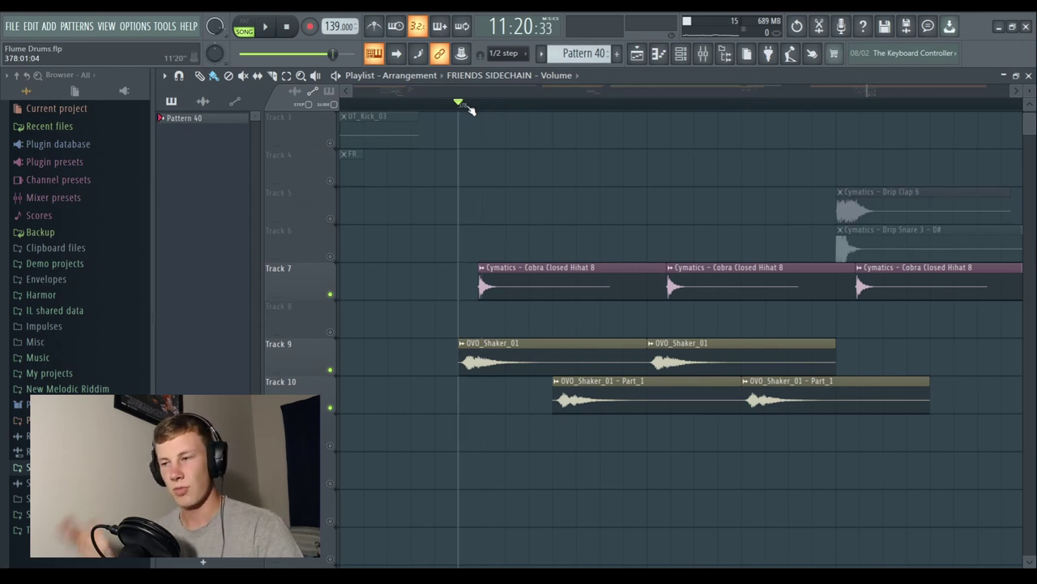
pyautogui.press('space')
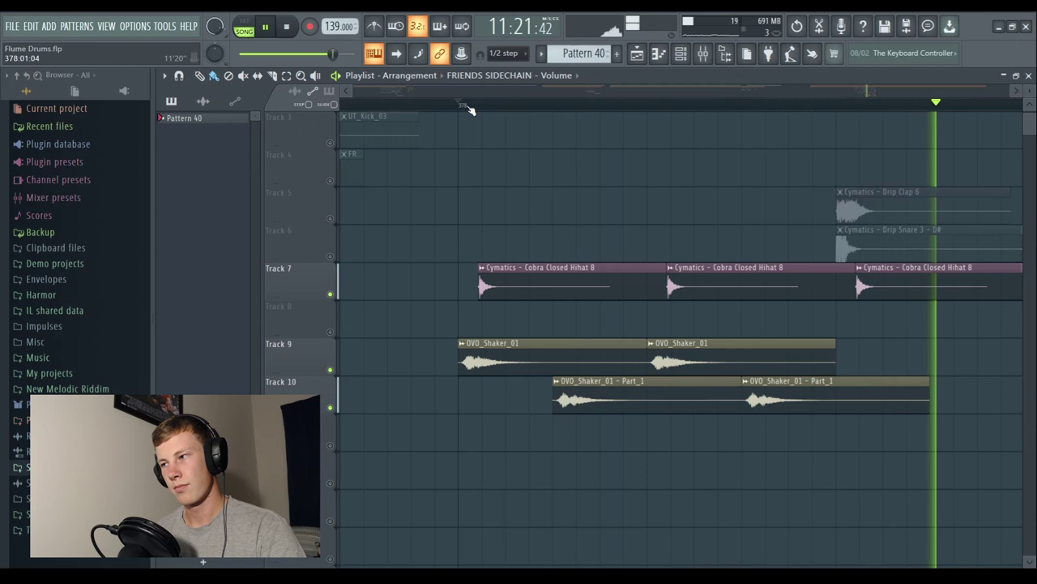
pyautogui.press('space')
# Preview the Friends drums again from near bar 380, then move to the 71m3 section.
pyautogui.scroll(-1, 470, 108)
pyautogui.scroll(-4, 469, 108)
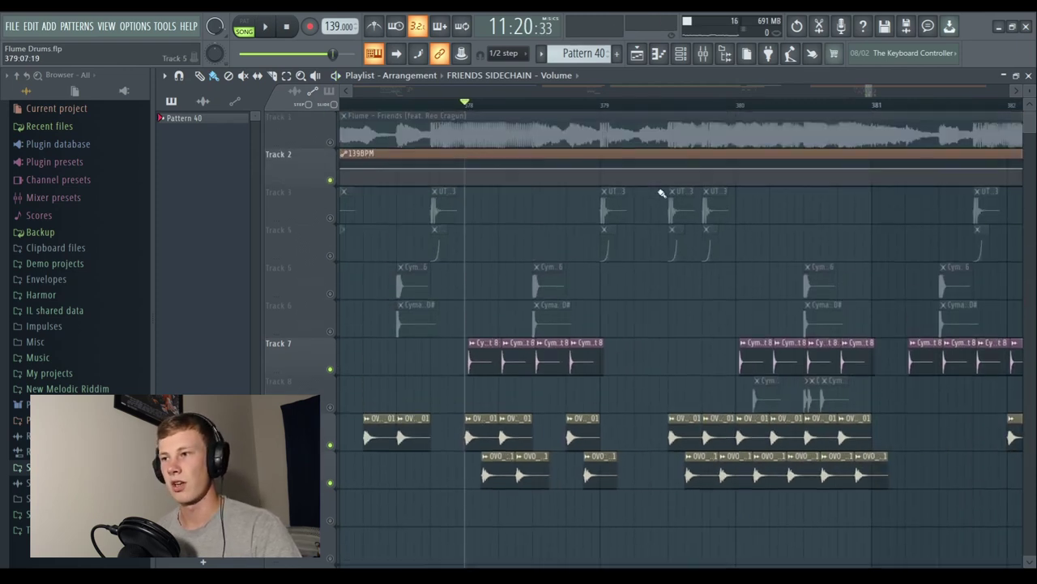
pyautogui.scroll(-2, 861, 110)
pyautogui.click(1014, 92)
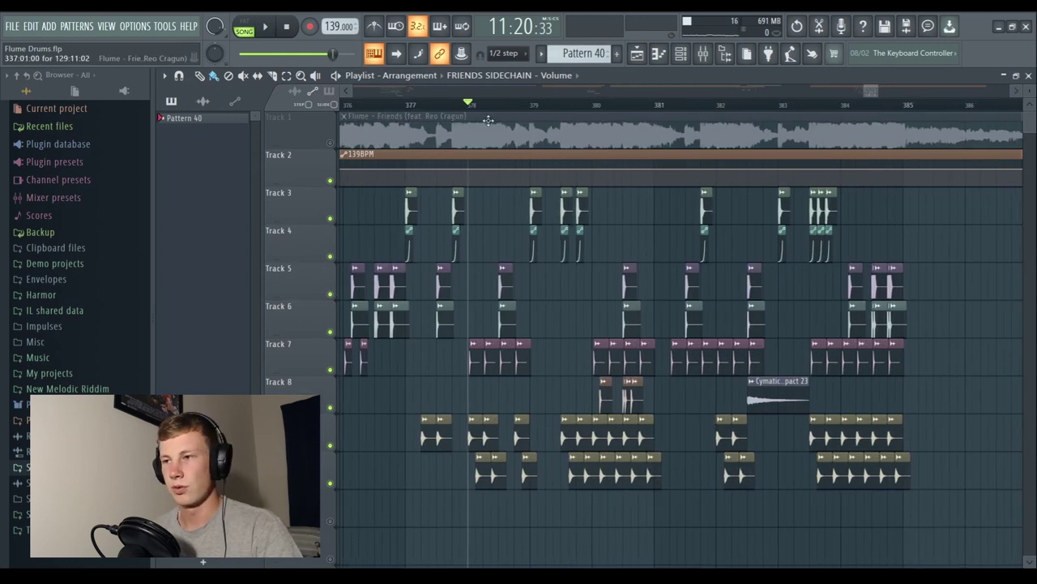
pyautogui.scroll(3, 502, 112)
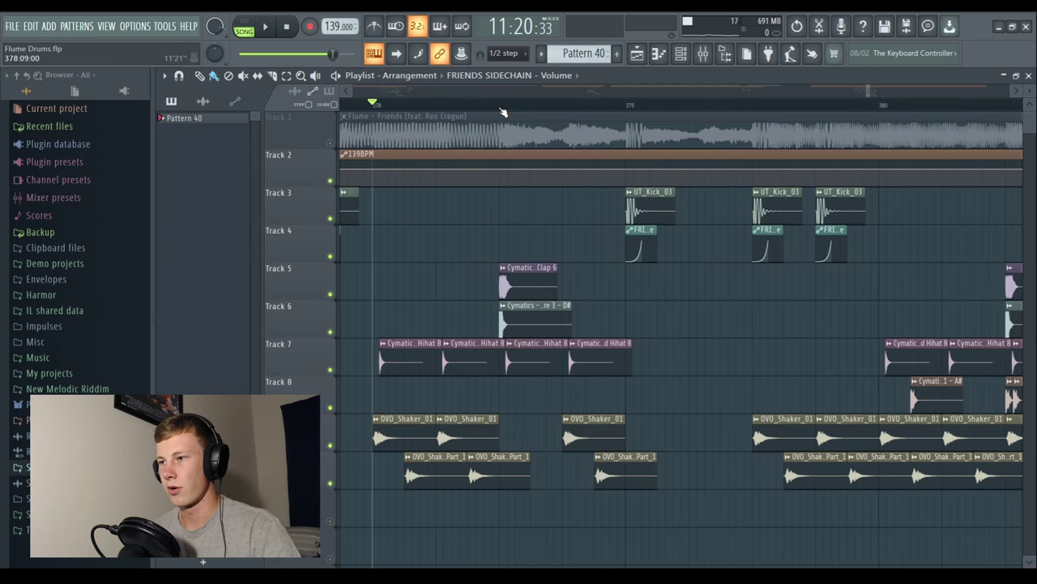
pyautogui.scroll(-1, 519, 162)
pyautogui.hscroll(6, 543, 200)
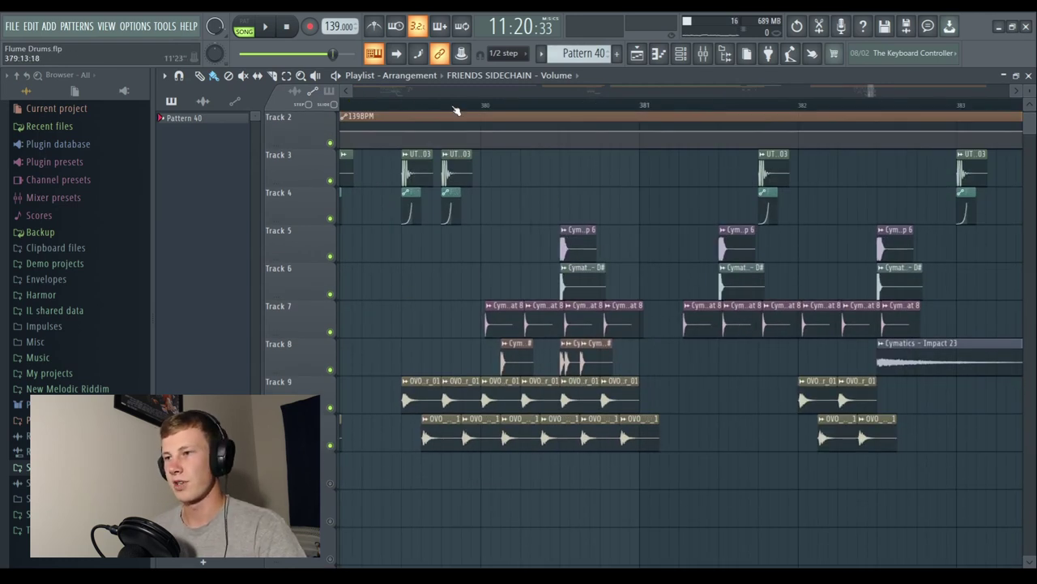
pyautogui.click(457, 110)
pyautogui.press('space')
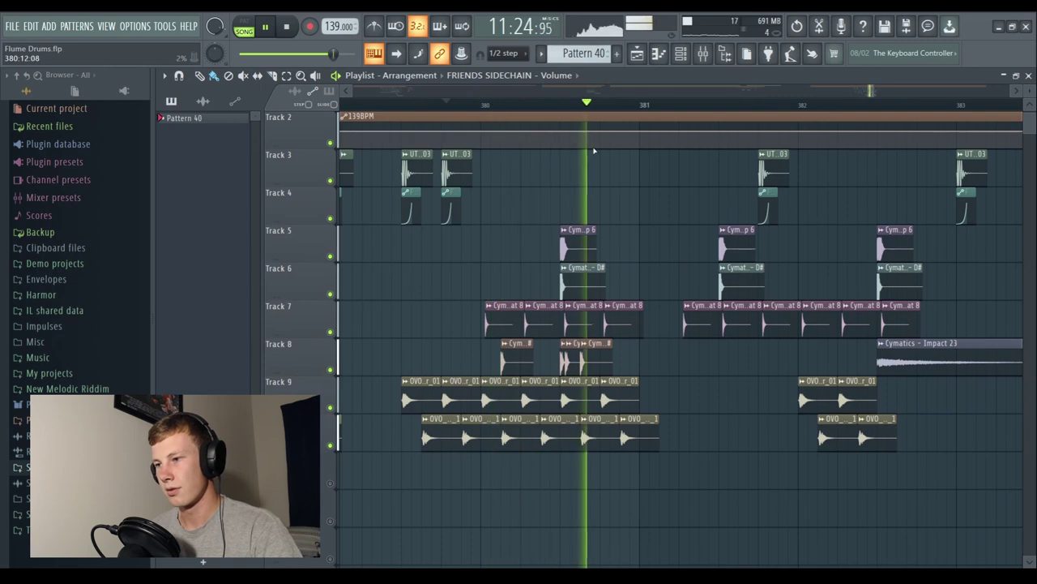
pyautogui.press('space')
pyautogui.scroll(-2, 656, 109)
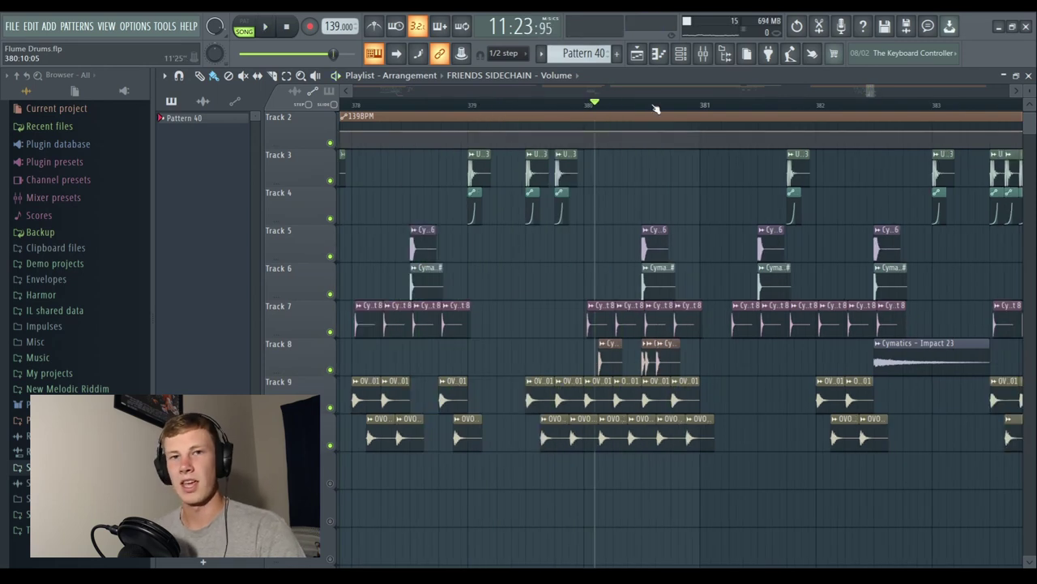
pyautogui.scroll(2, 656, 110)
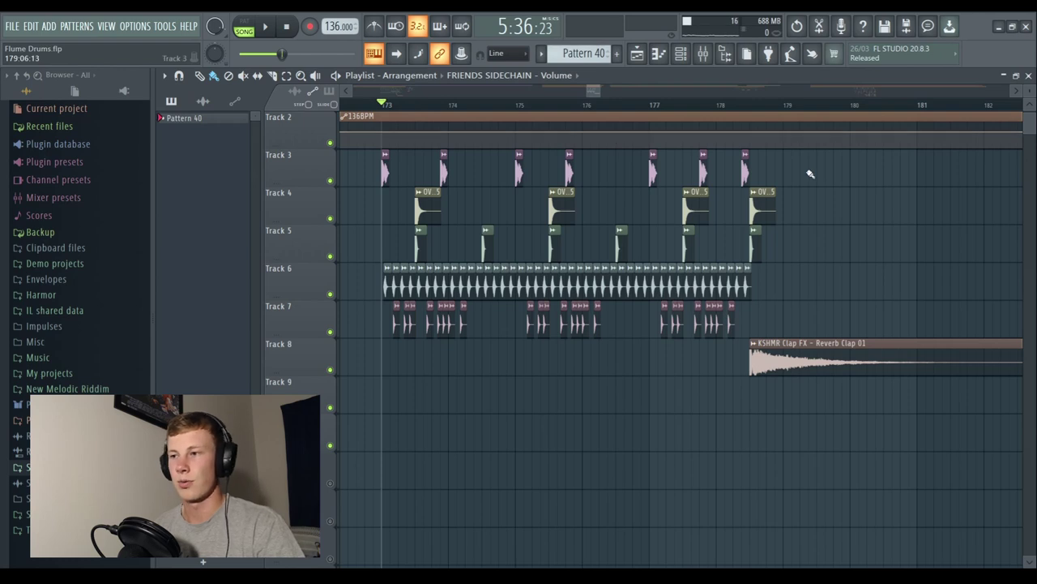
# Play the 136 BPM 71m3 drums from bar 173 through the shaker roll to the reverb clap.
pyautogui.press('space')
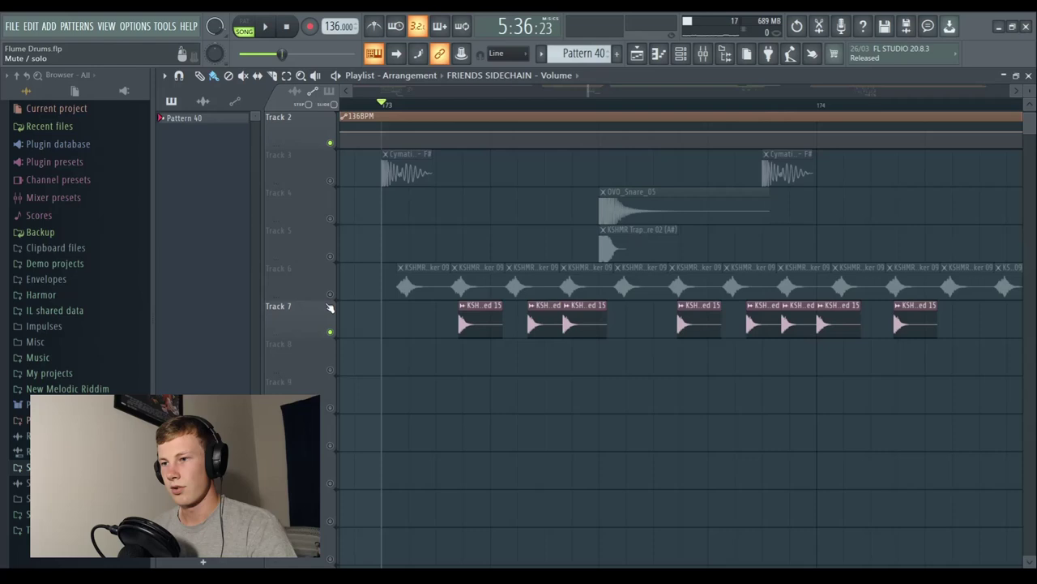
# Isolate the Track 6 shaker roll and play it from bar 173, following to bar 177.
pyautogui.click(330, 293)
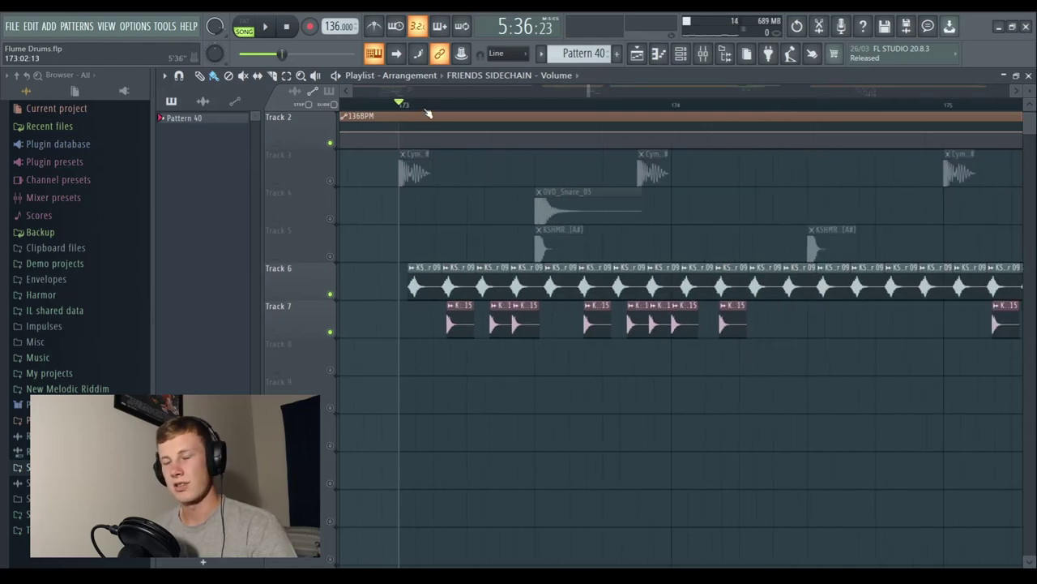
pyautogui.scroll(3, 434, 110)
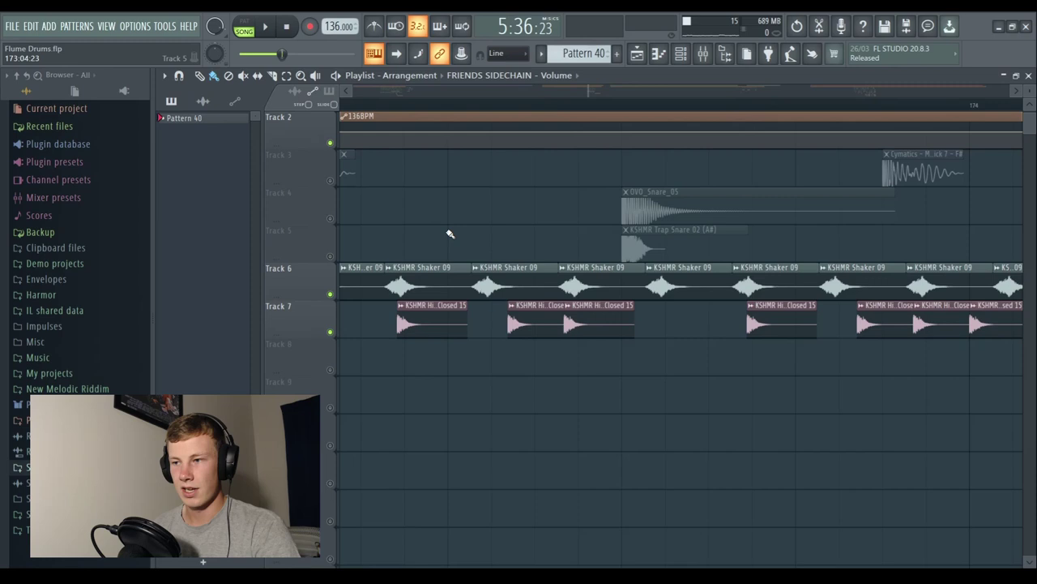
pyautogui.scroll(2, 476, 113)
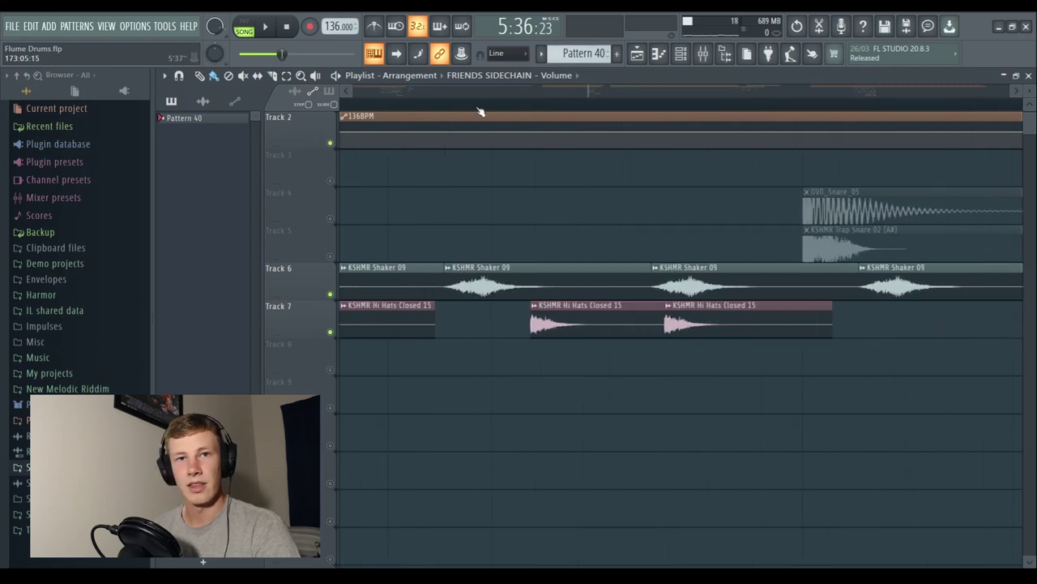
pyautogui.scroll(-3, 480, 112)
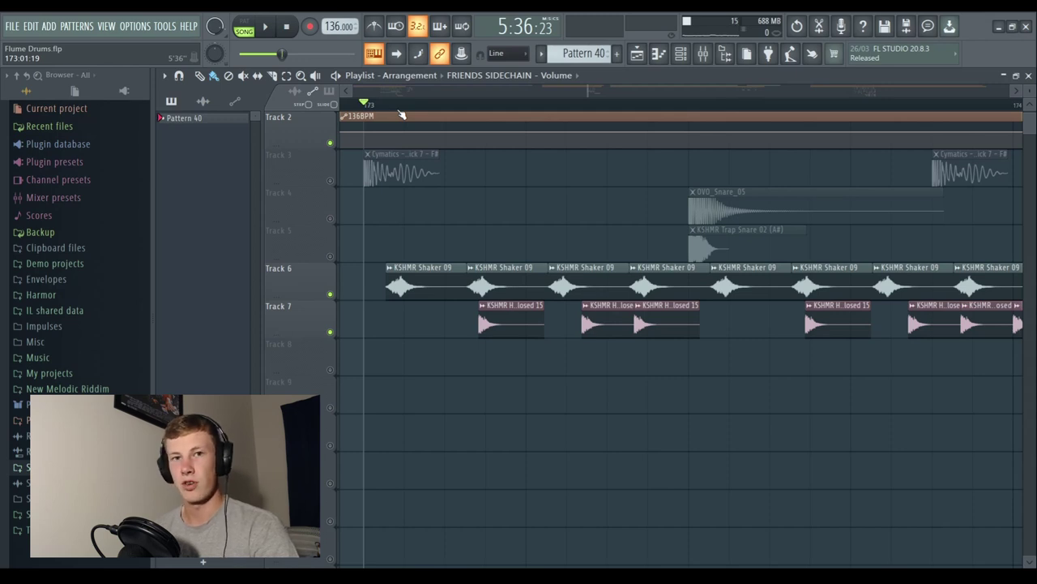
pyautogui.scroll(-3, 400, 115)
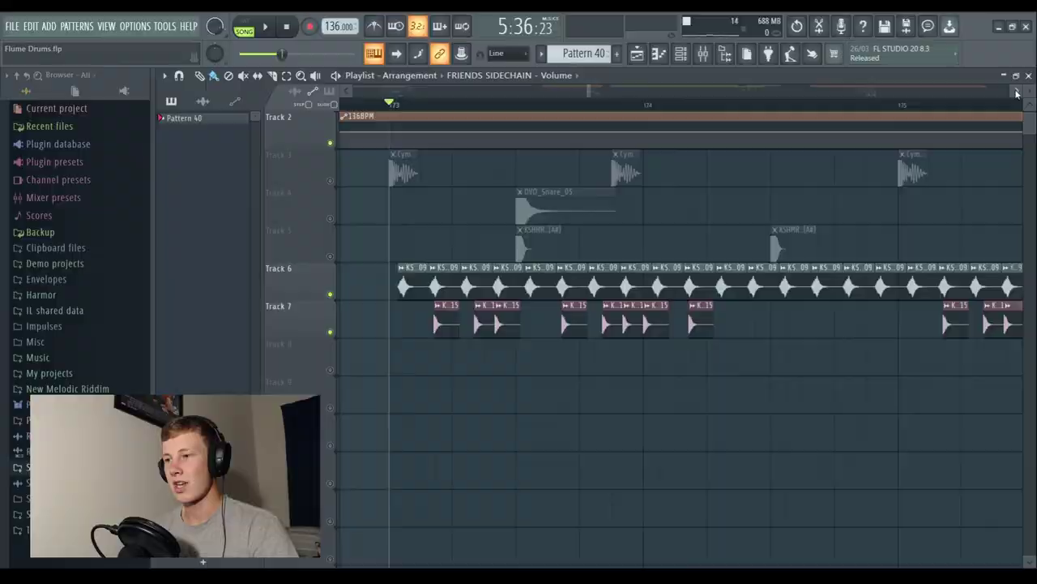
pyautogui.click(1017, 93)
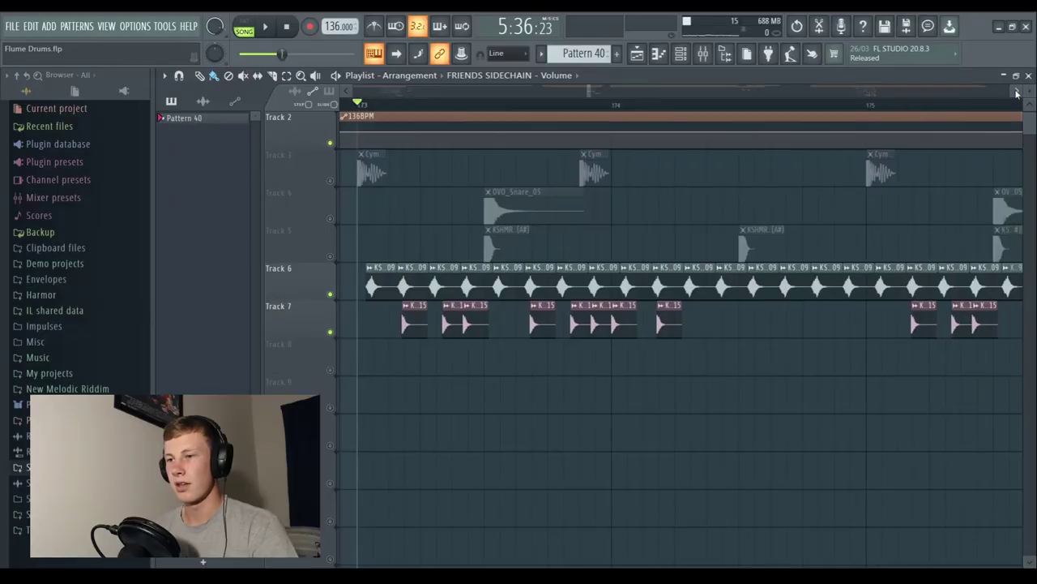
pyautogui.press('space')
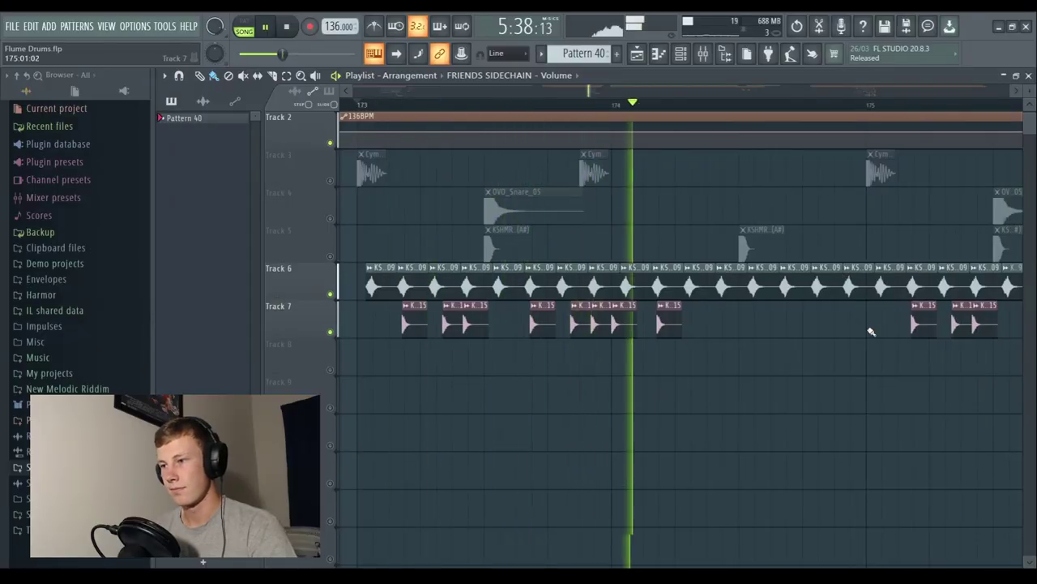
pyautogui.click(1018, 94)
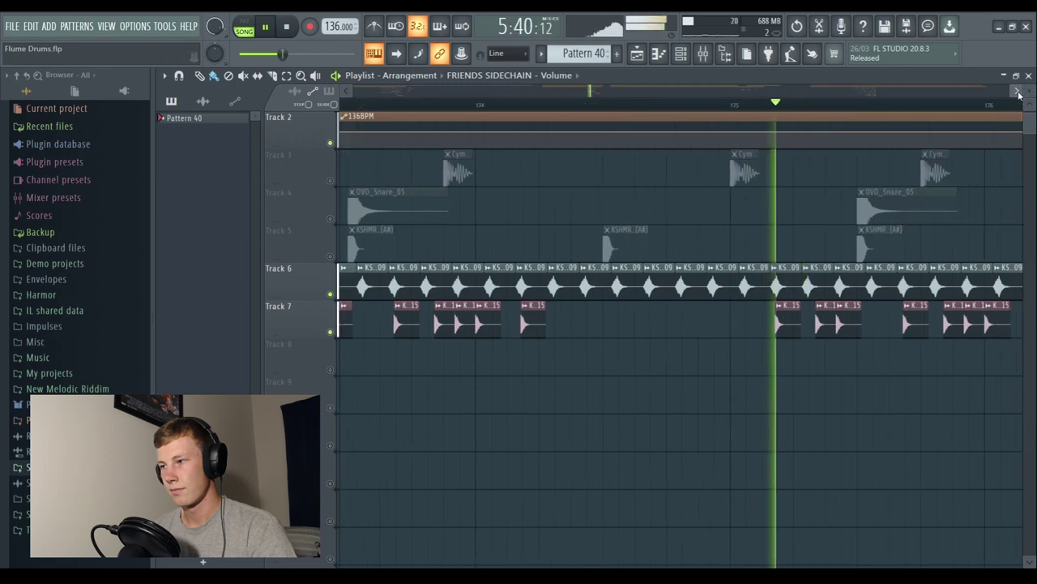
pyautogui.click(1019, 93)
pyautogui.click(1018, 93)
pyautogui.click(1019, 93)
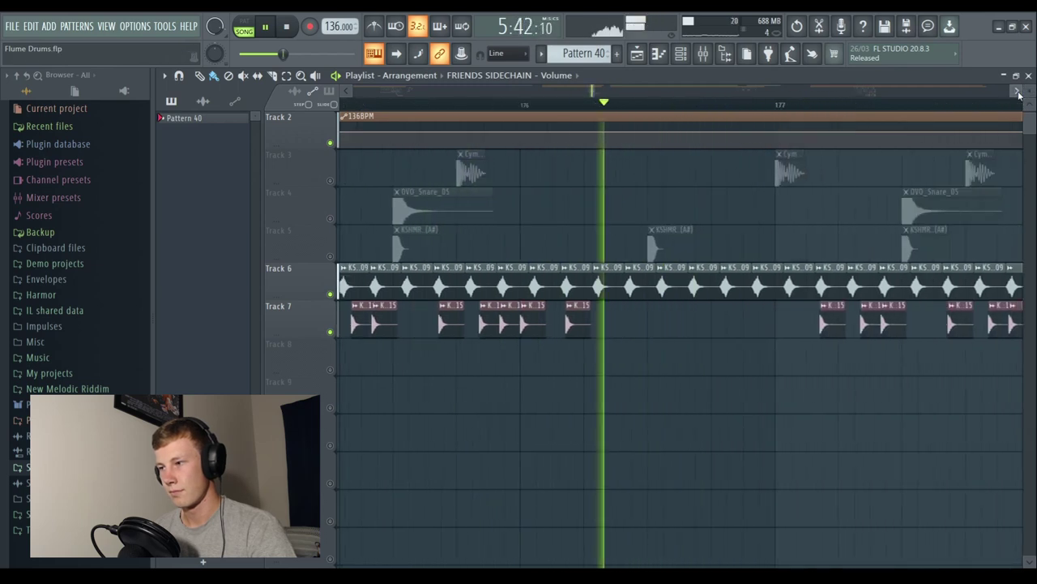
pyautogui.click(1019, 94)
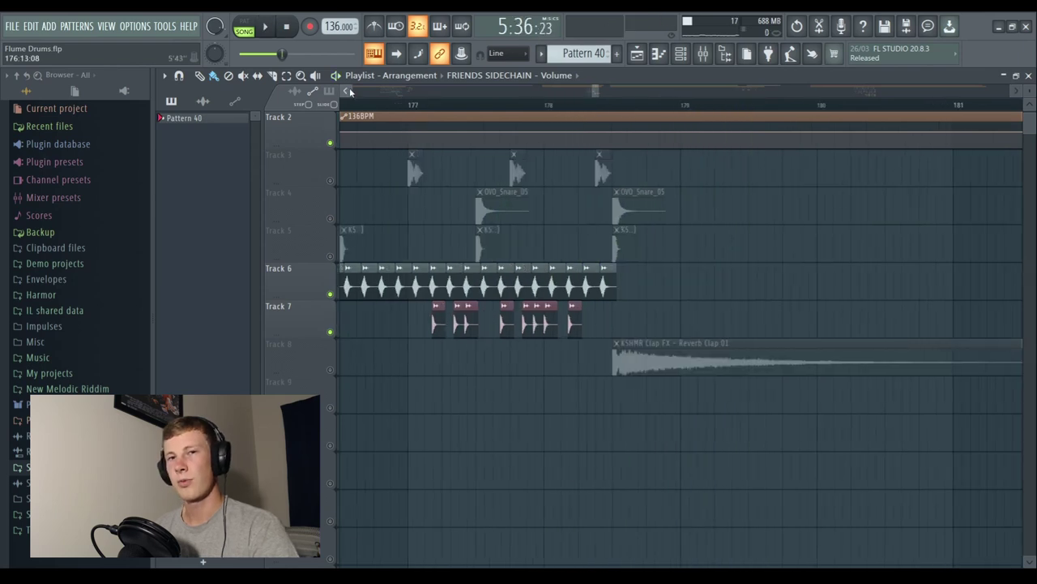
# Unmute Tracks 3, 4 and 5 and play the full drum arrangement.
pyautogui.hscroll(-6, 349, 88)
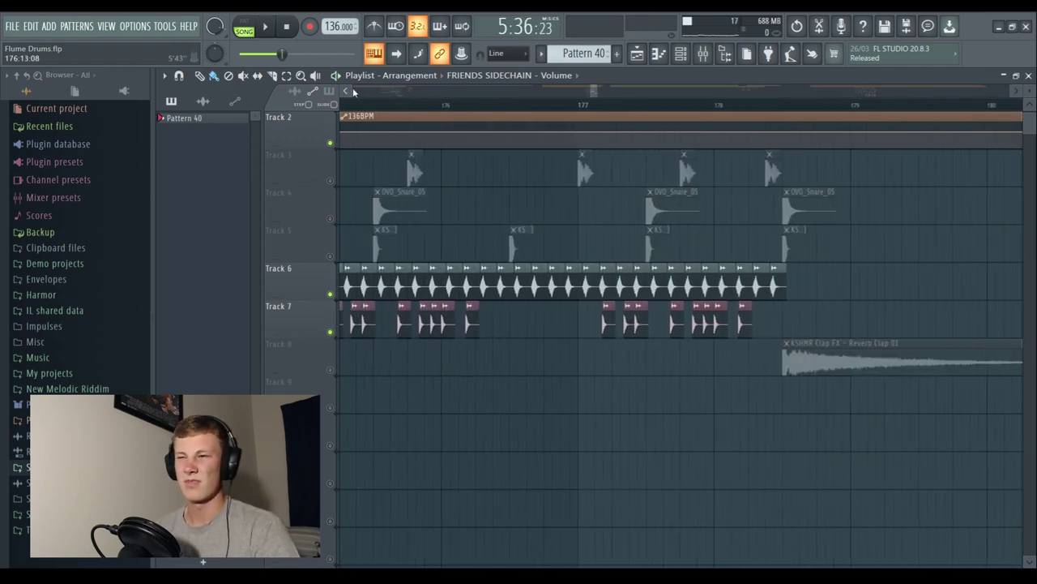
pyautogui.hscroll(-6, 352, 88)
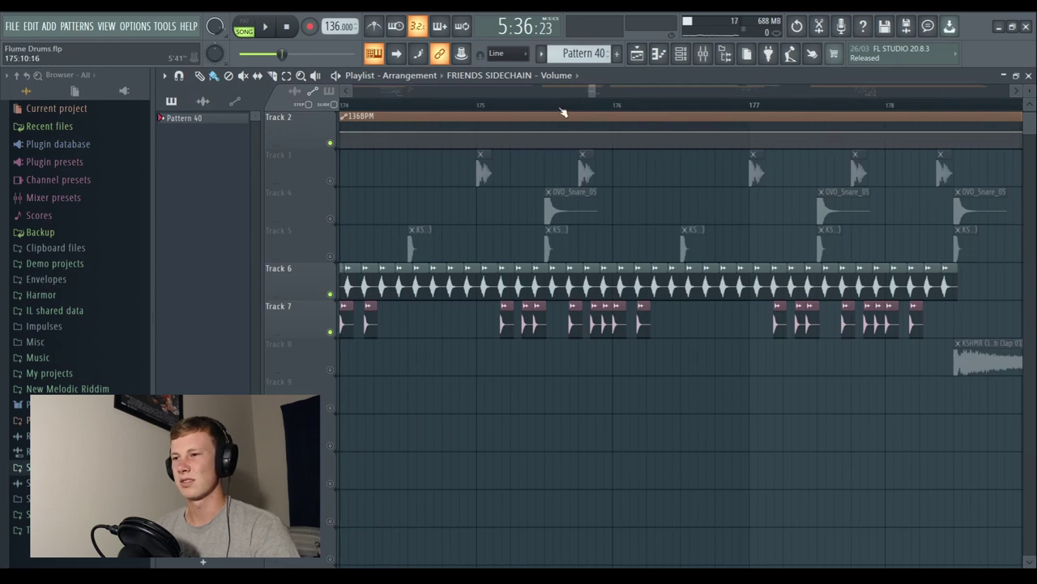
pyautogui.scroll(-3, 567, 108)
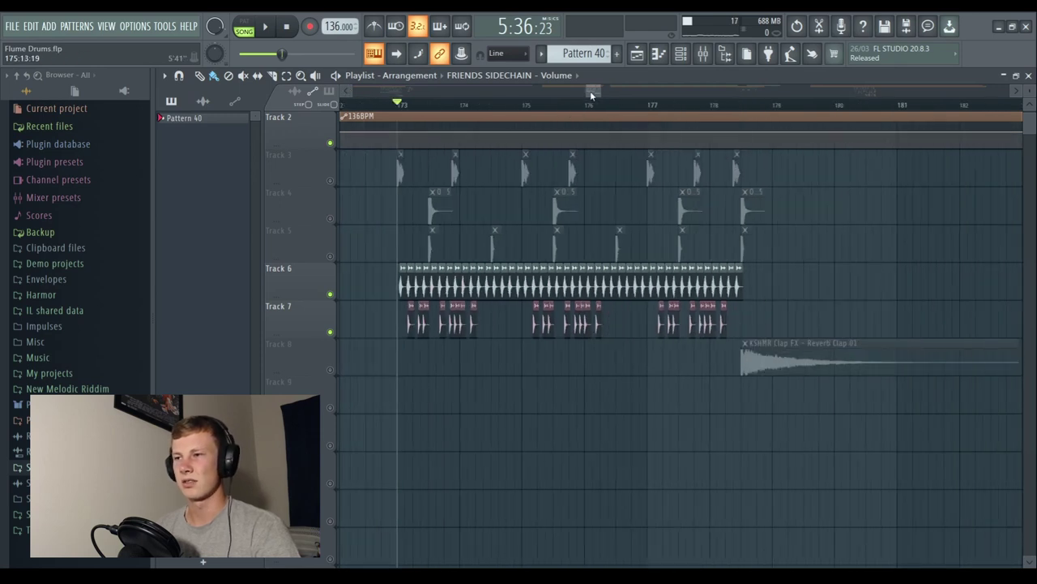
pyautogui.click(329, 180)
pyautogui.click(330, 218)
pyautogui.click(329, 256)
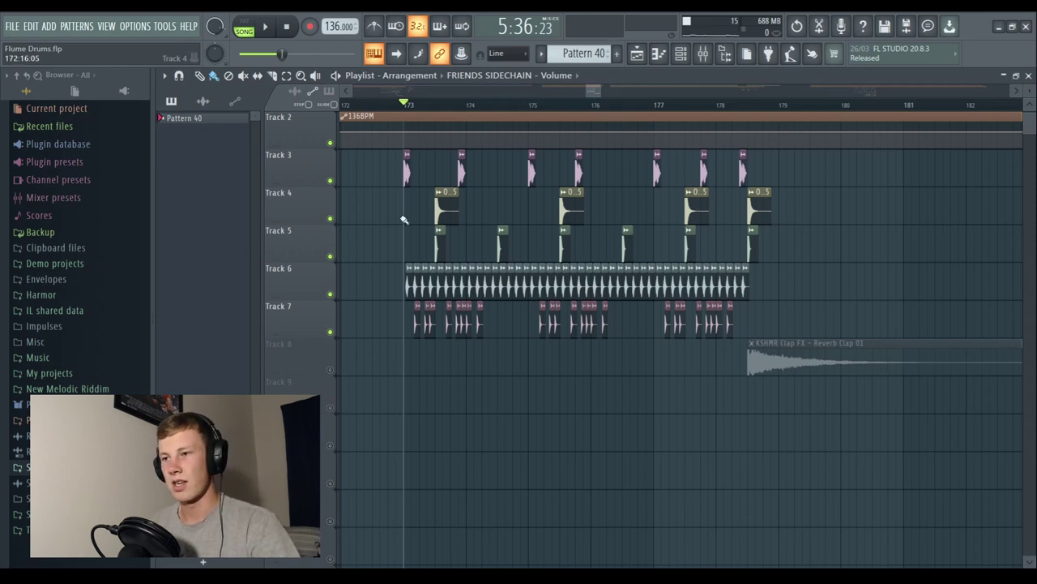
pyautogui.scroll(3, 450, 108)
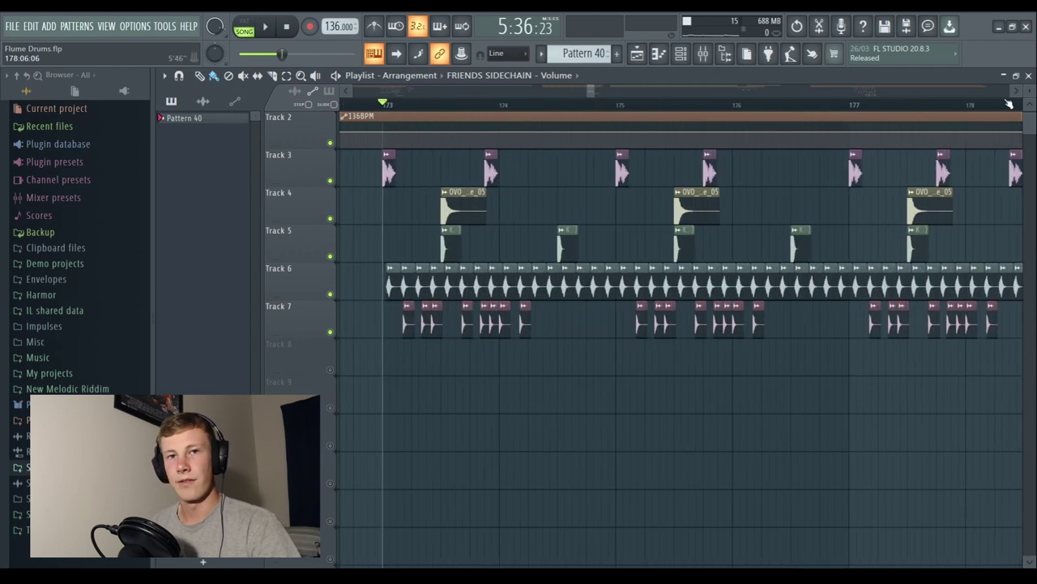
pyautogui.press('space')
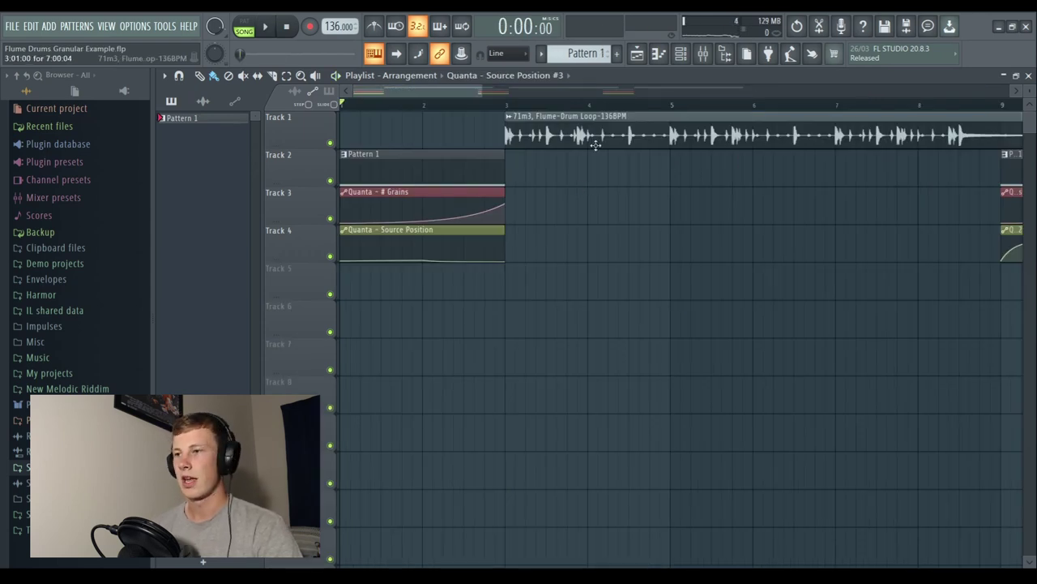
# Zoom the Granular Example playlist in around bar 3 and place the song position there.
pyautogui.scroll(-3, 548, 118)
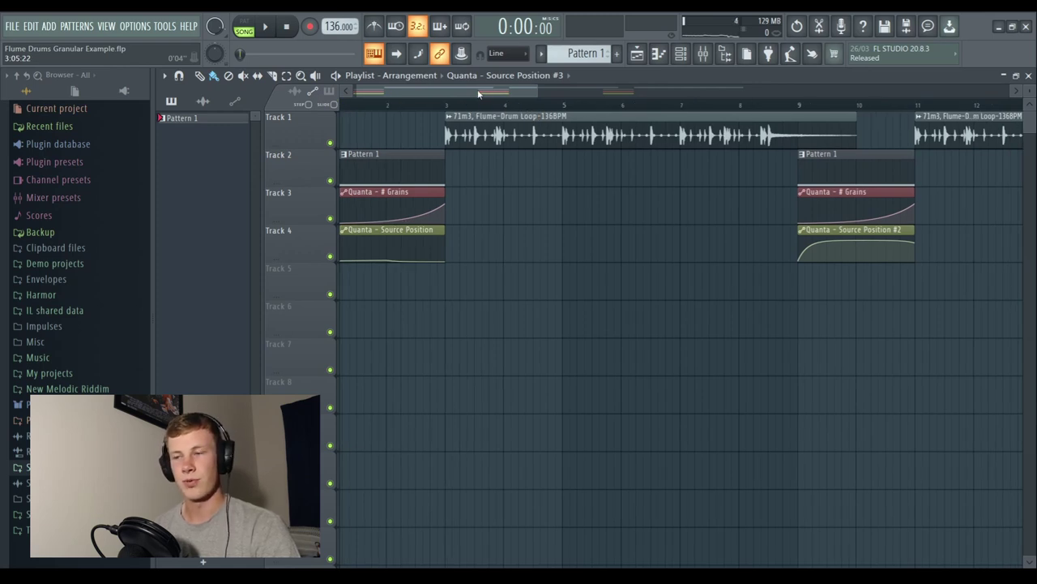
pyautogui.moveTo(478, 94); pyautogui.dragTo(445, 91)
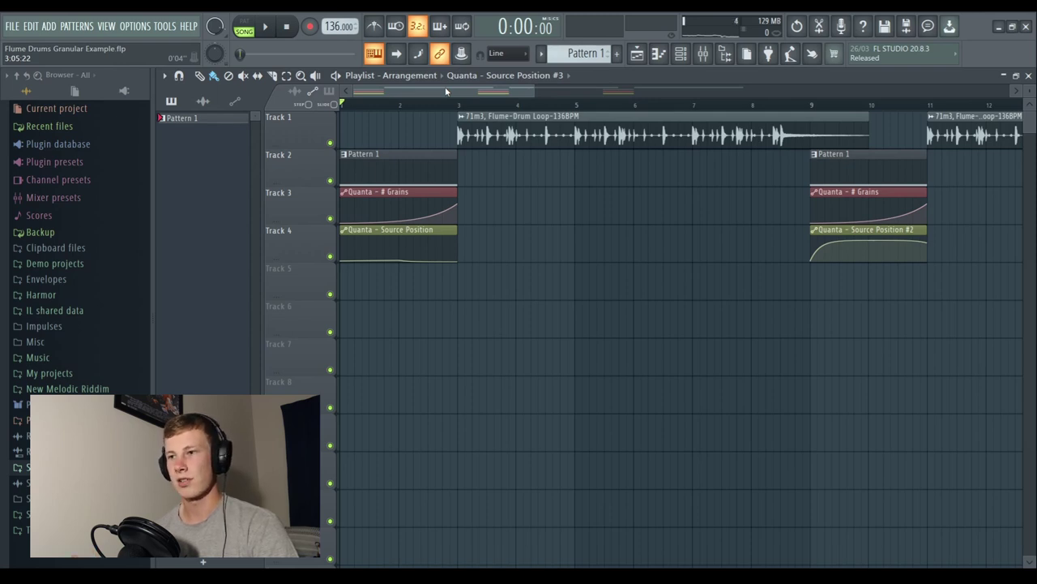
pyautogui.moveTo(448, 91)
pyautogui.mouseDown()
pyautogui.moveTo(450, 102)
pyautogui.moveTo(486, 102)
pyautogui.mouseUp()
pyautogui.click(393, 105)
pyautogui.click(399, 106)
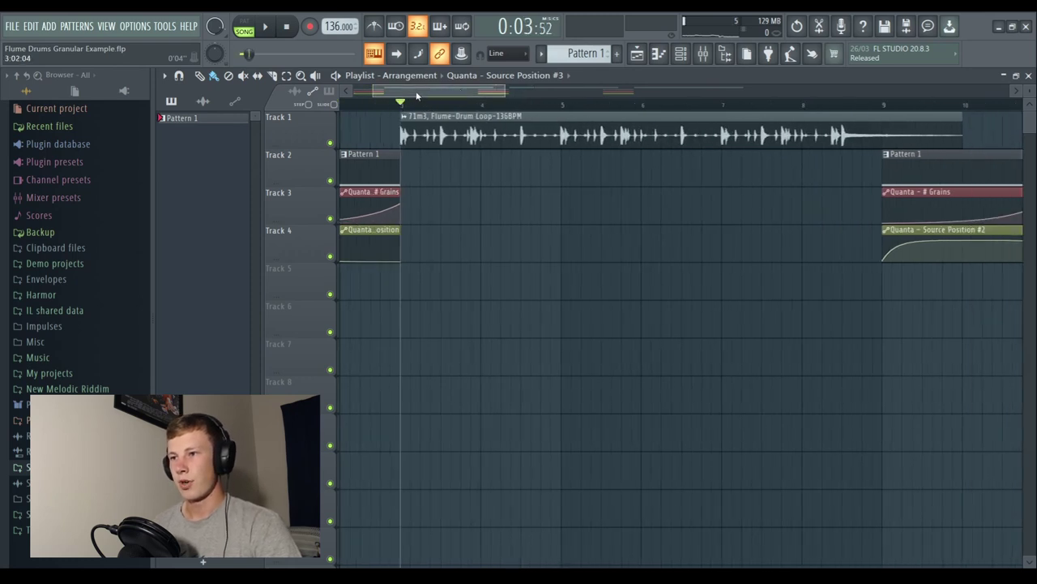
pyautogui.scroll(4, 400, 90)
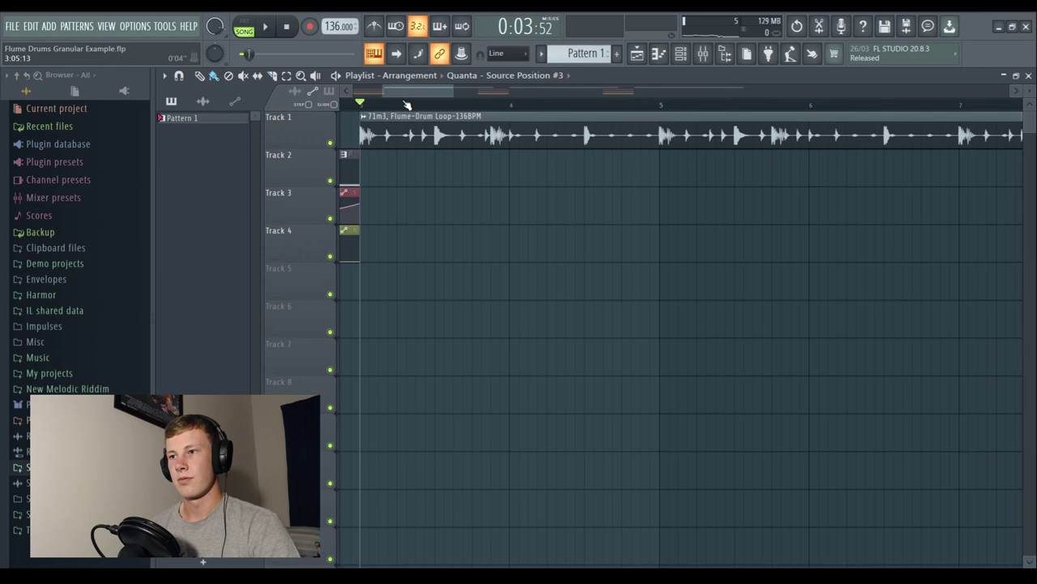
pyautogui.scroll(-3, 407, 101)
pyautogui.doubleClick(629, 115)
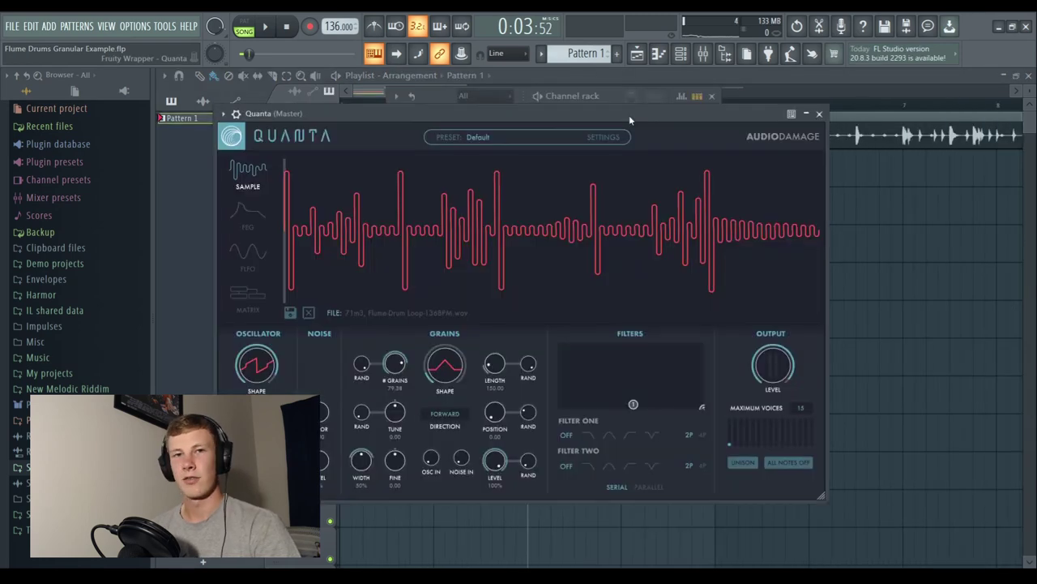
pyautogui.moveTo(630, 117); pyautogui.dragTo(635, 116)
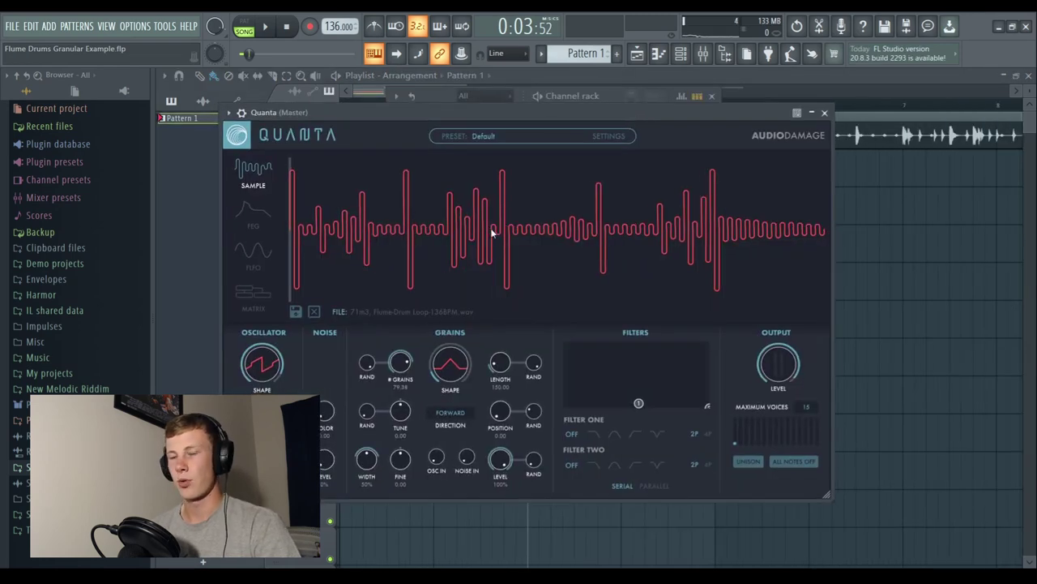
pyautogui.moveTo(390, 114); pyautogui.dragTo(403, 114)
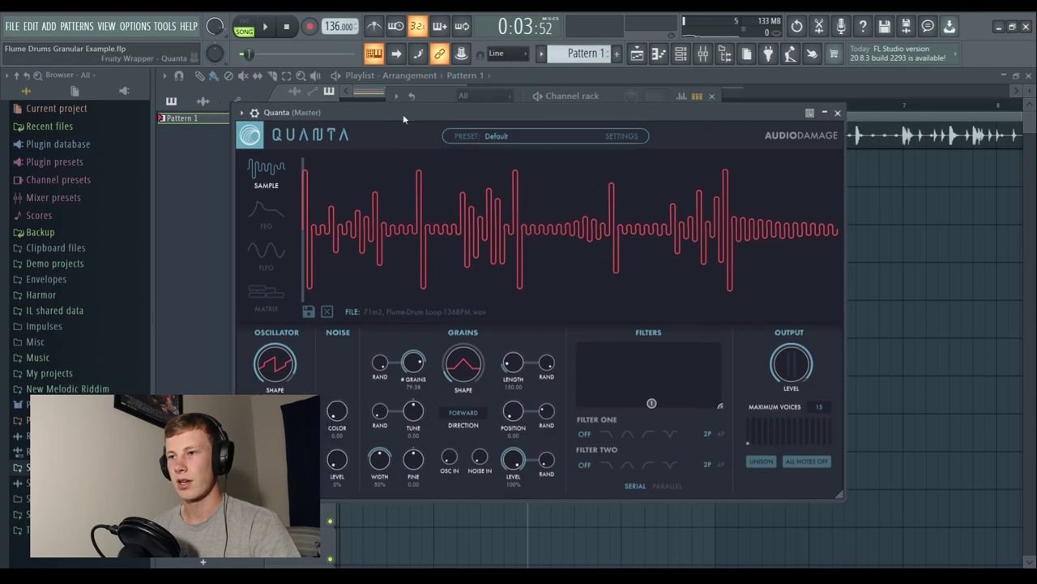
pyautogui.press('F5')
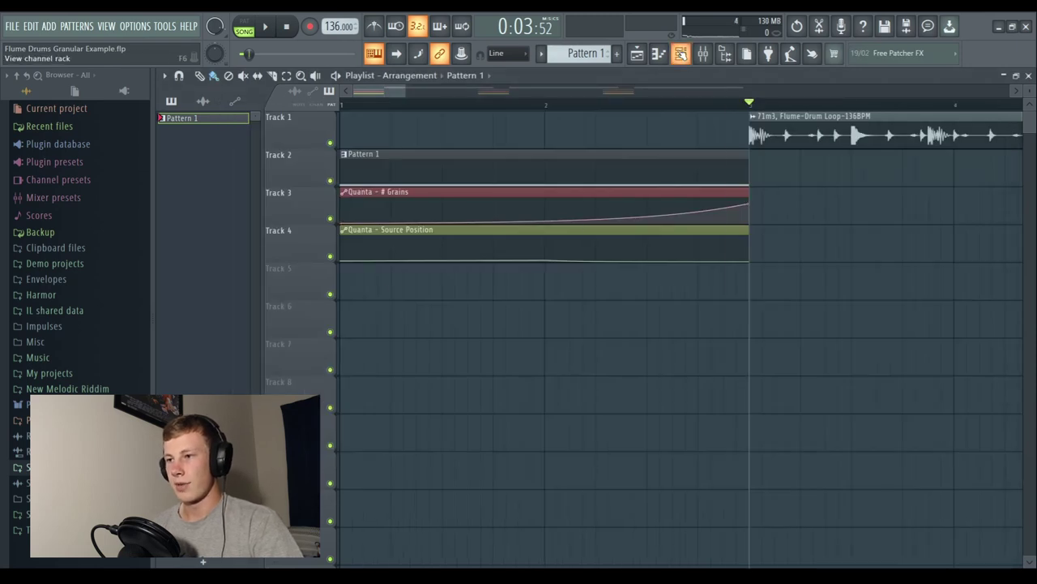
pyautogui.click(680, 53)
pyautogui.click(484, 167)
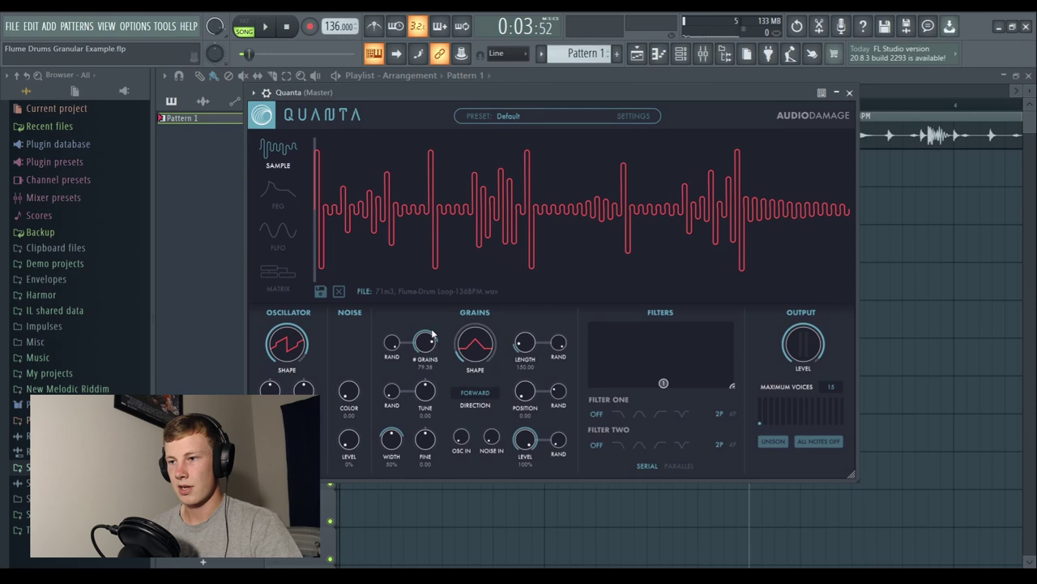
pyautogui.click(851, 93)
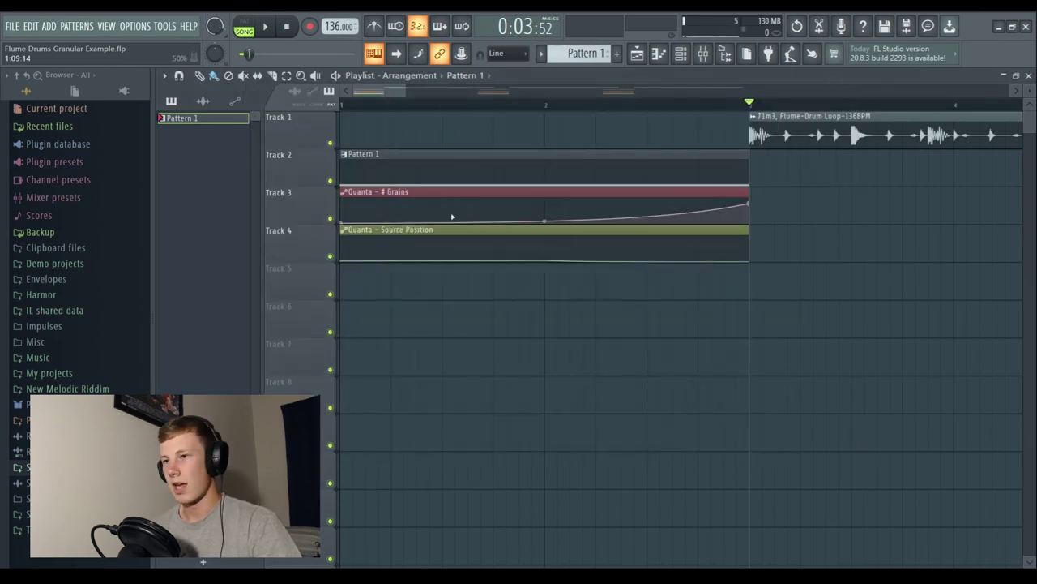
pyautogui.moveTo(372, 230)
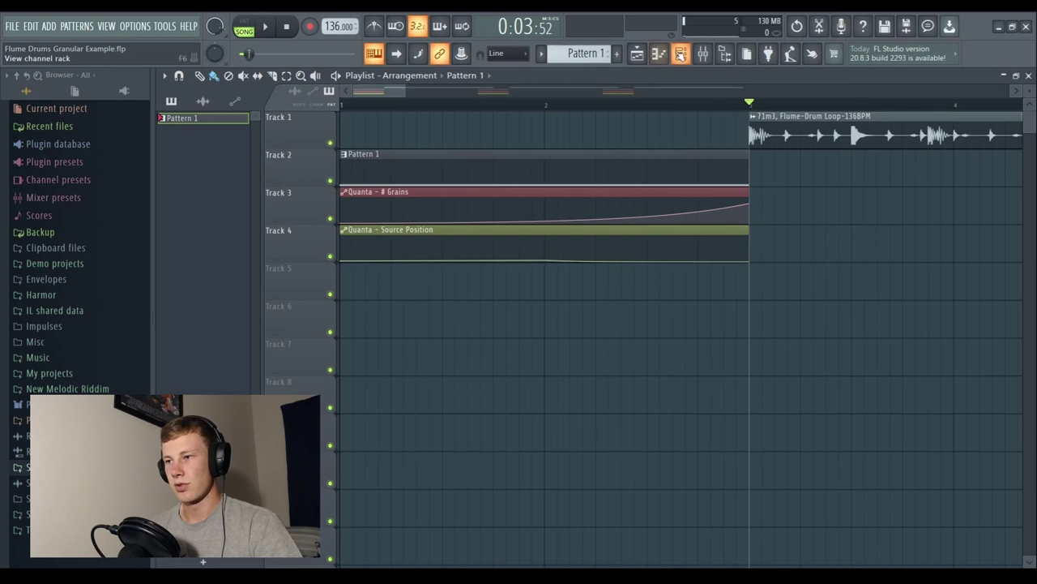
pyautogui.click(681, 53)
pyautogui.click(484, 167)
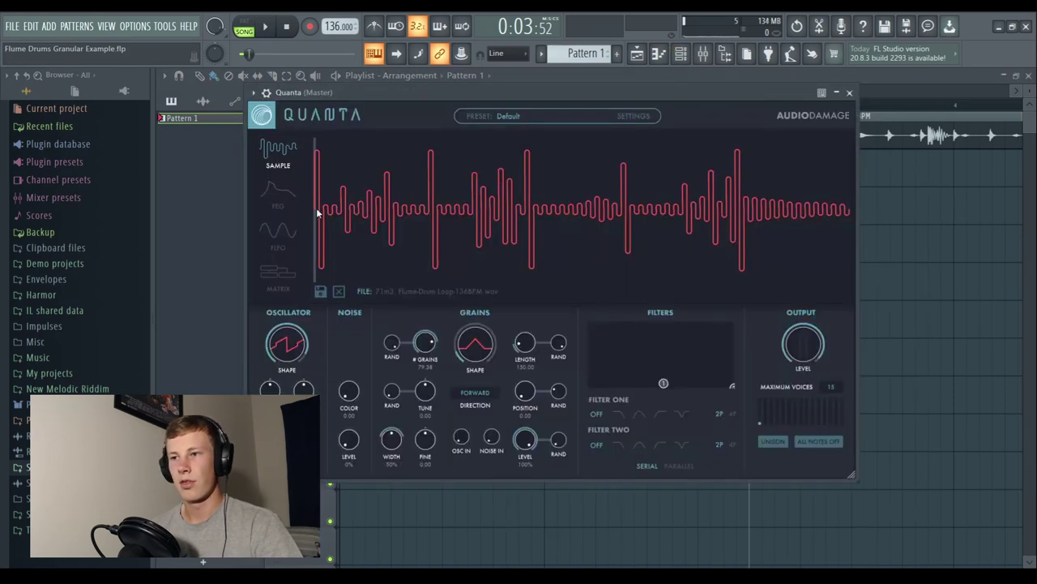
pyautogui.press('space')
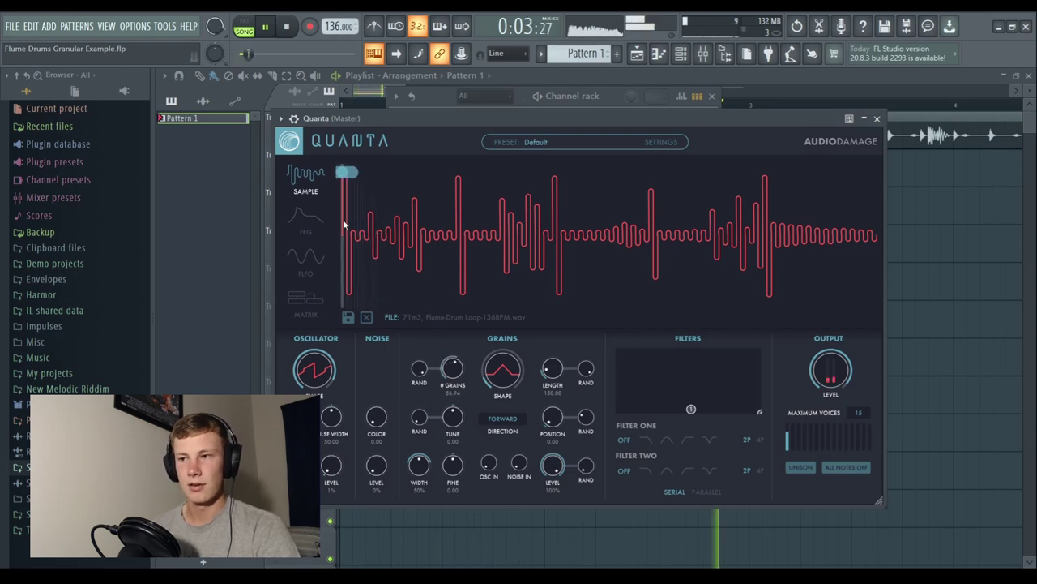
pyautogui.press('space')
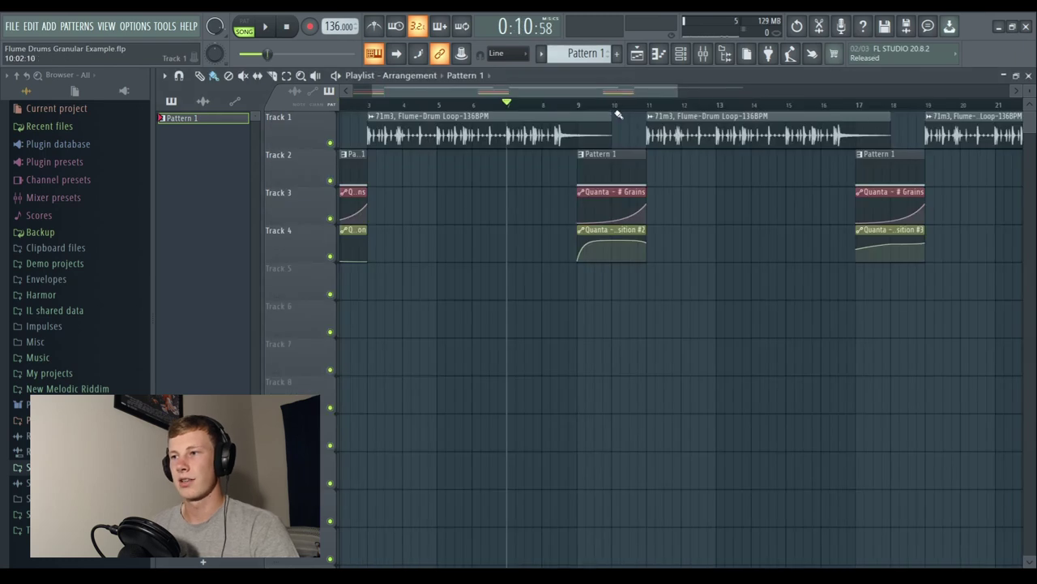
# Play the 71m3 drum-loop arrangement with its Quanta # Grains and Source Position fills, then stop.
pyautogui.scroll(2, 618, 114)
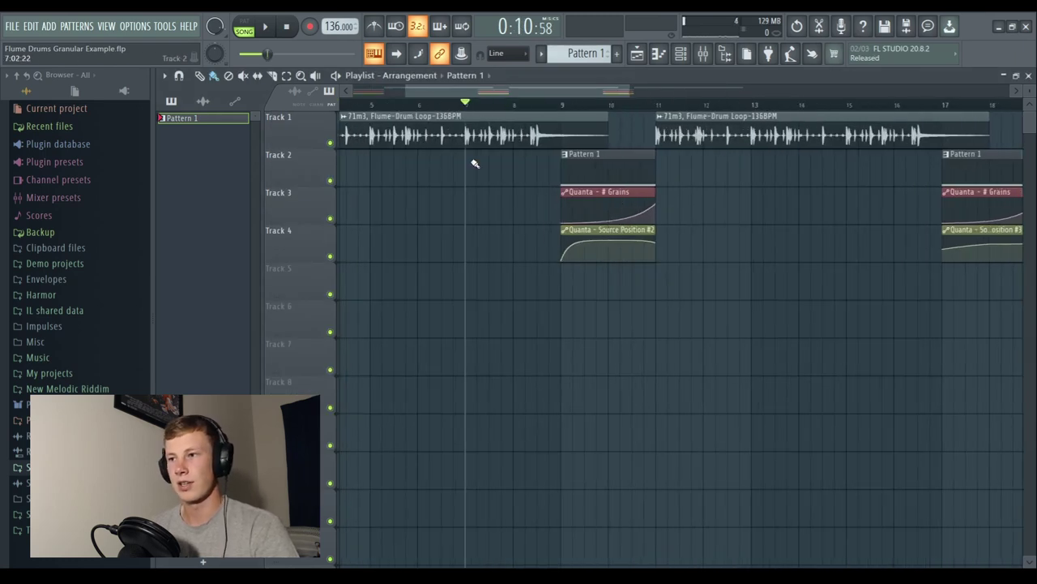
pyautogui.scroll(2, 468, 109)
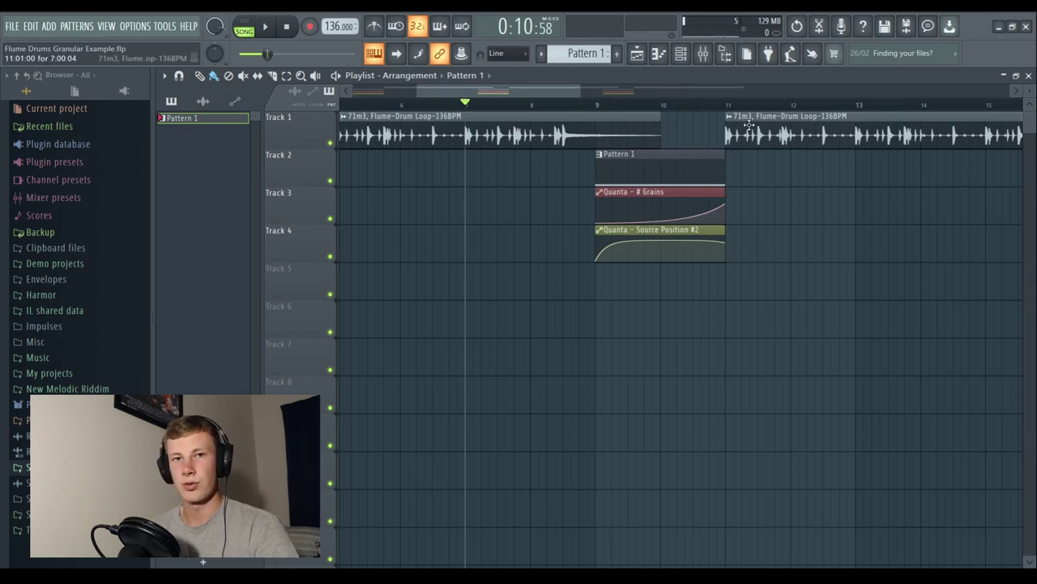
pyautogui.press('space')
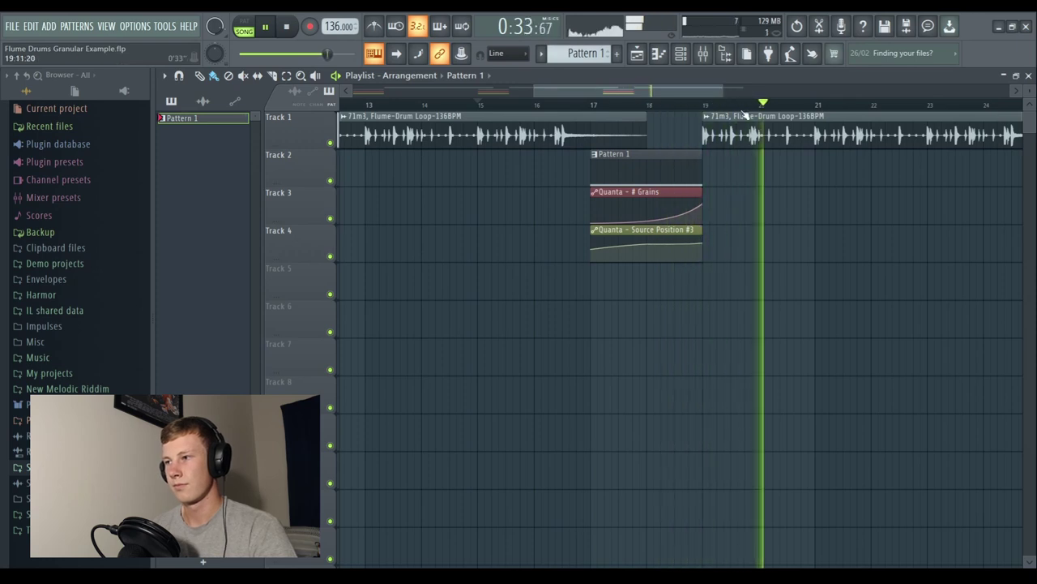
pyautogui.press('space')
pyautogui.scroll(-5, 736, 108)
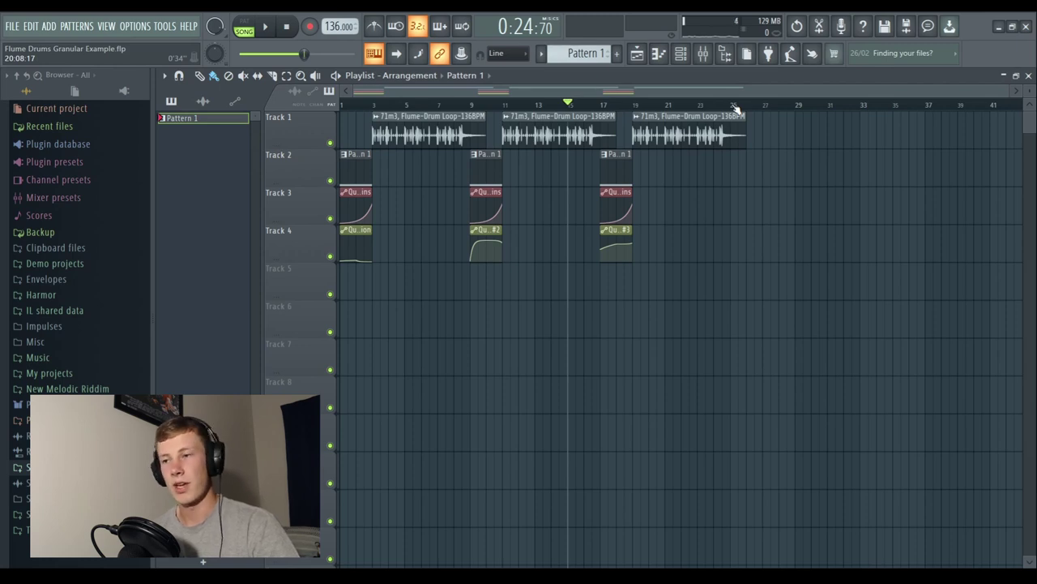
pyautogui.scroll(3, 615, 105)
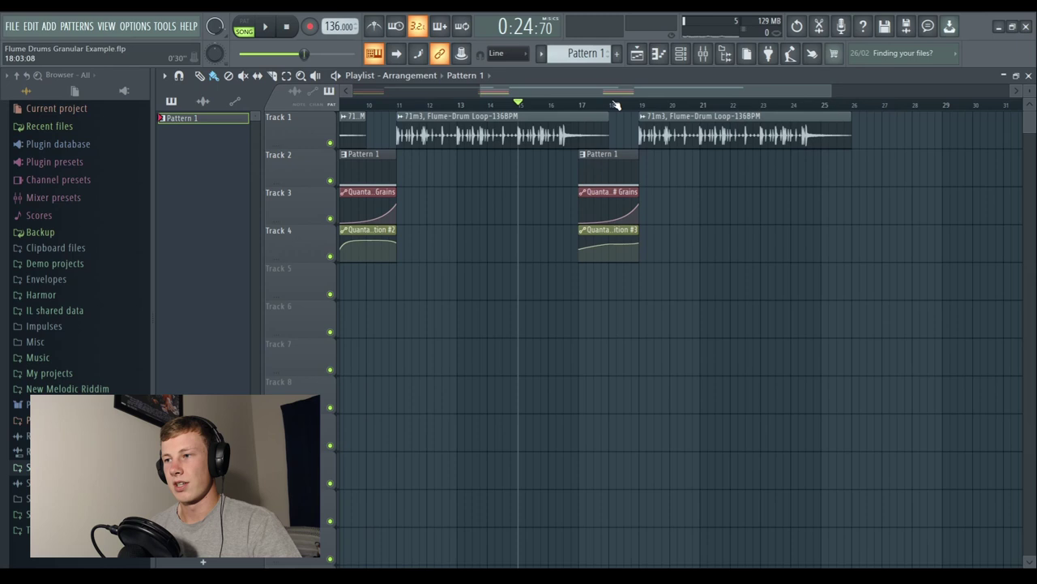
pyautogui.scroll(2, 615, 105)
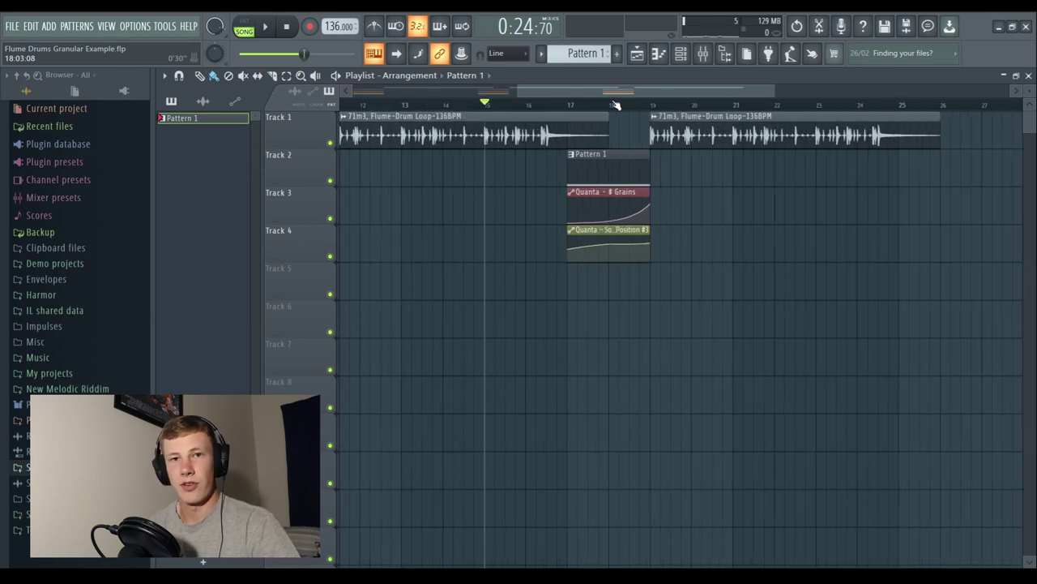